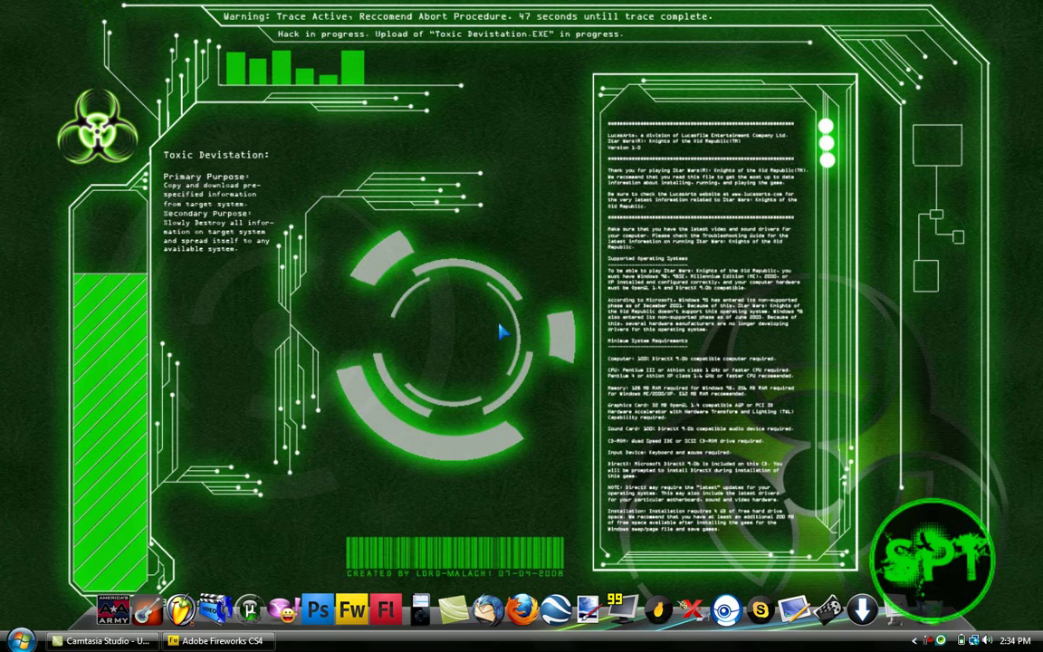
left_click(222, 641)
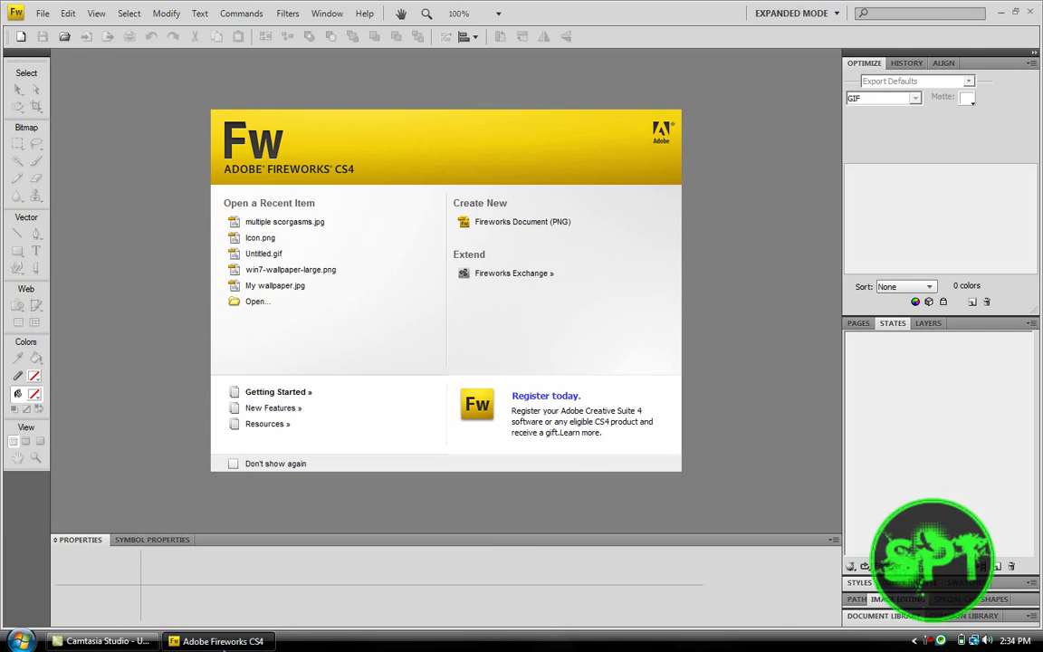
left_click(222, 641)
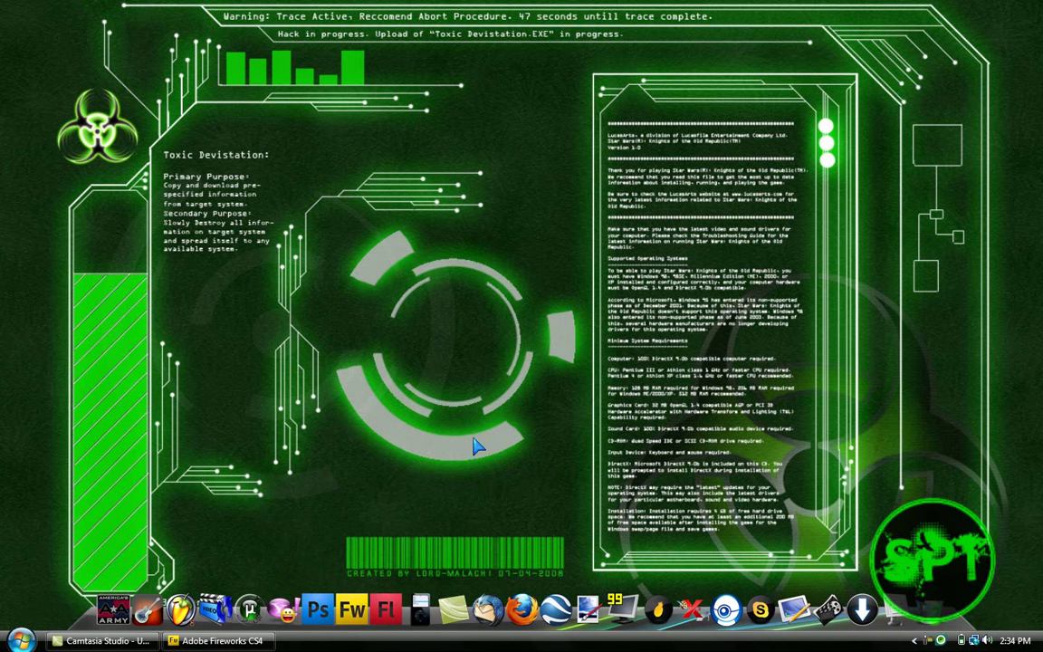
left_click(529, 614)
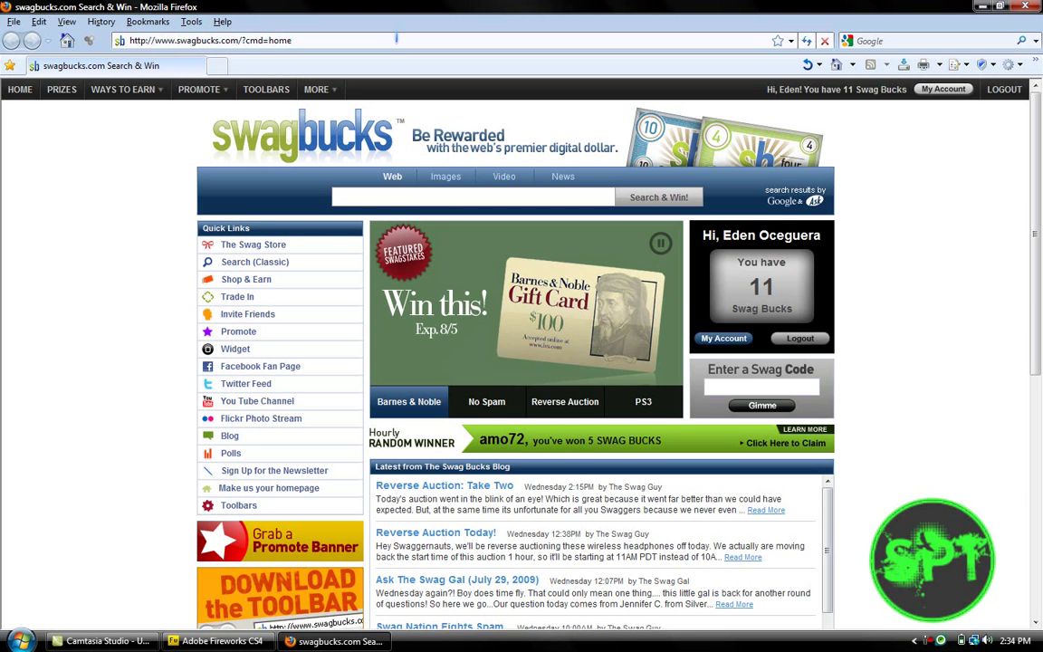
left_click(395, 38)
type("www")
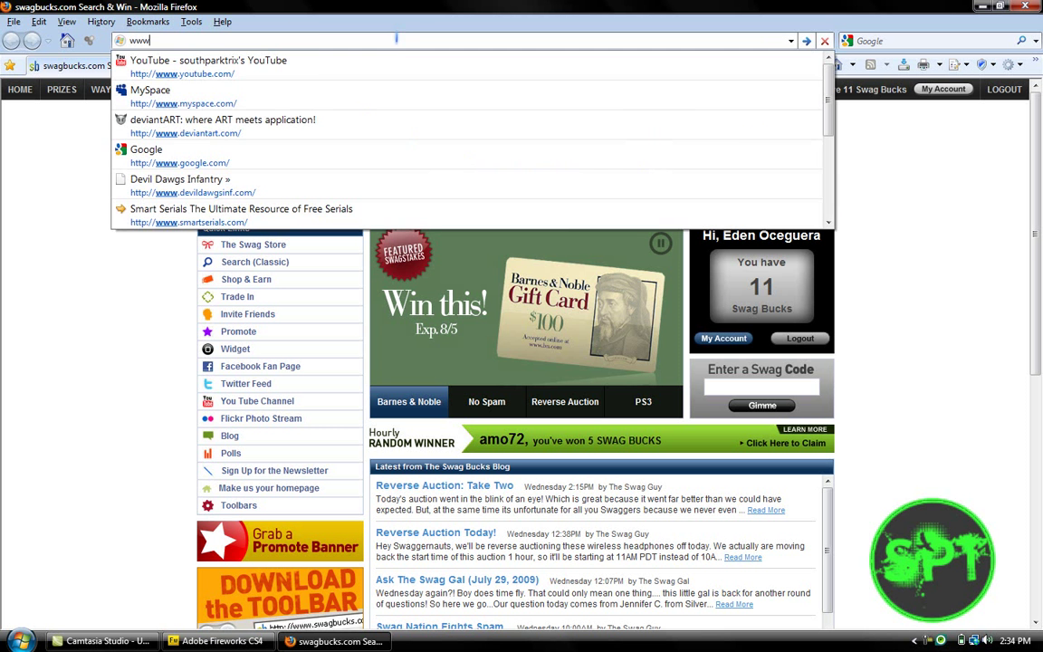
type(".google.com")
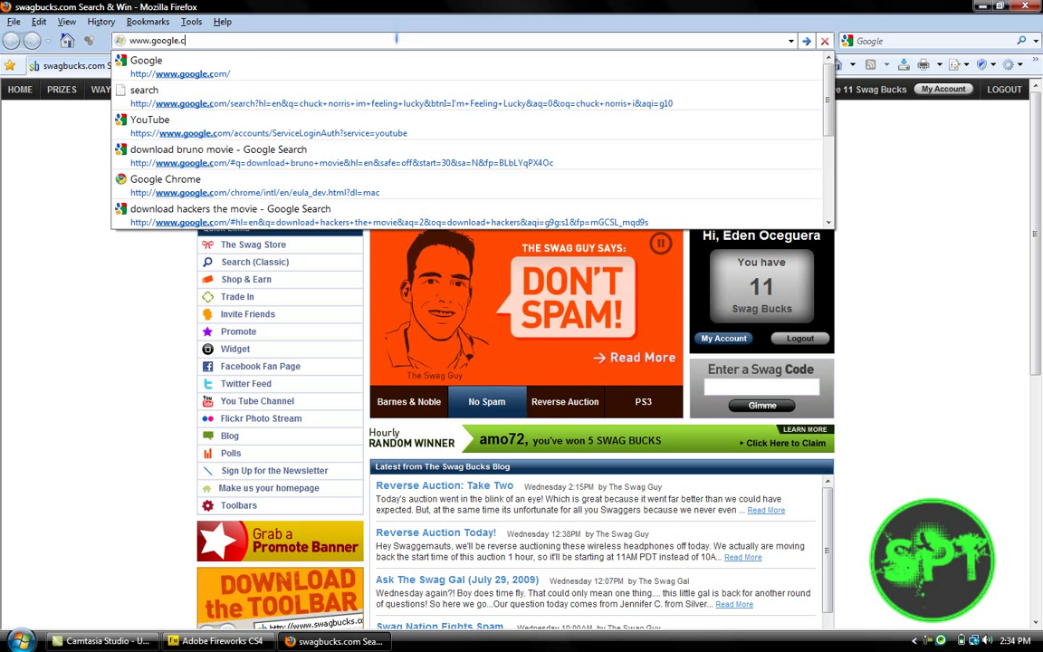
key("Return")
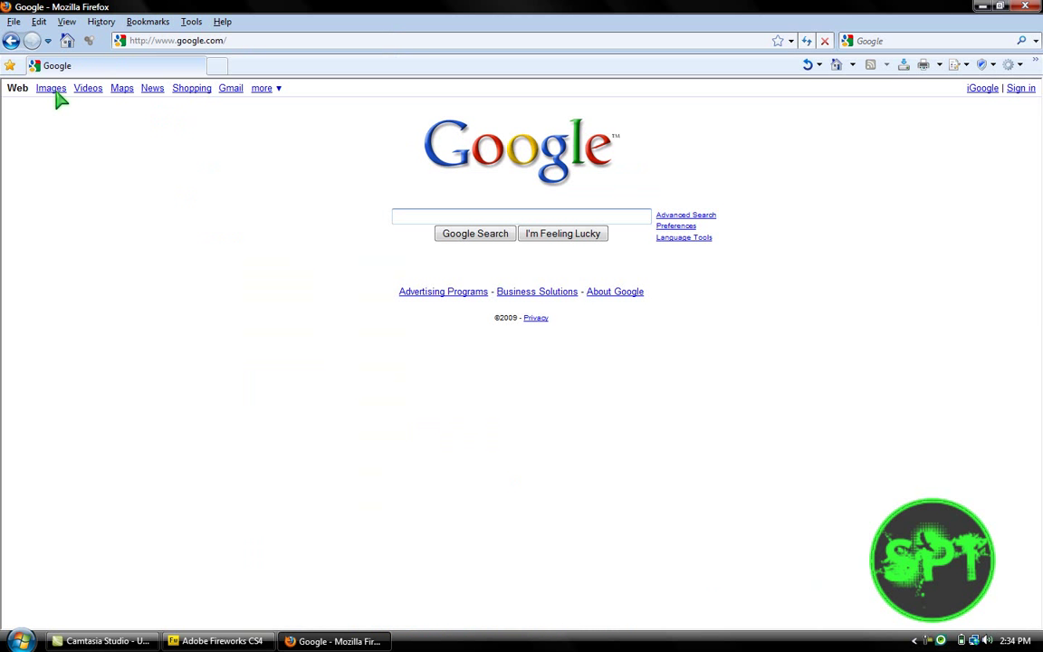
Search Google Images for 'rokcing monkeys' and accept the 'rocking monkeys' spelling correction
left_click(51, 87)
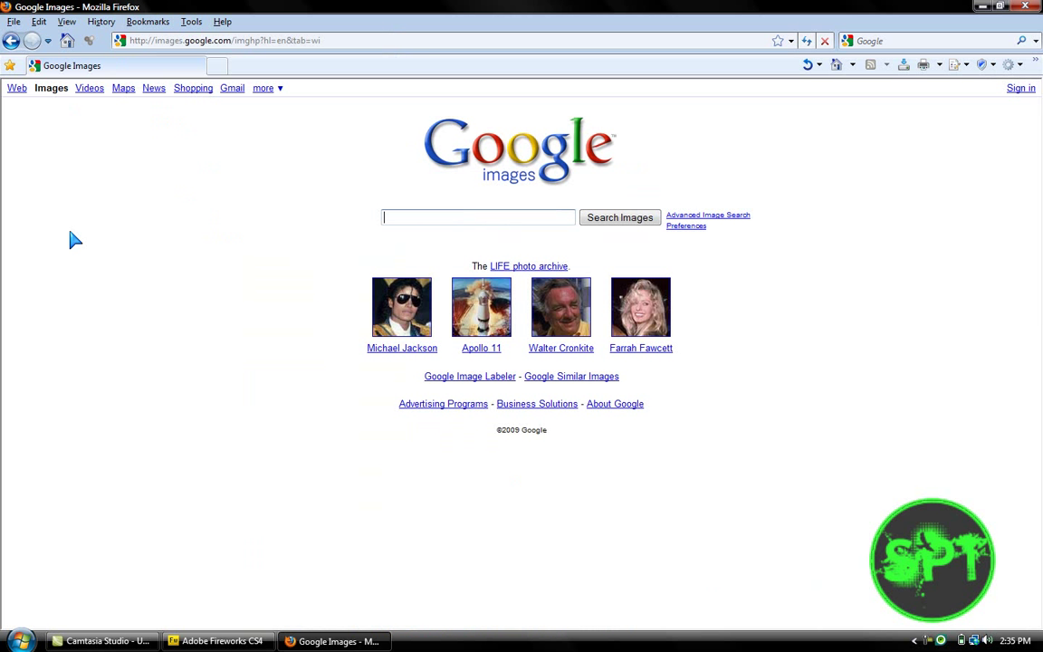
type("rokcing monkeys")
key("Return")
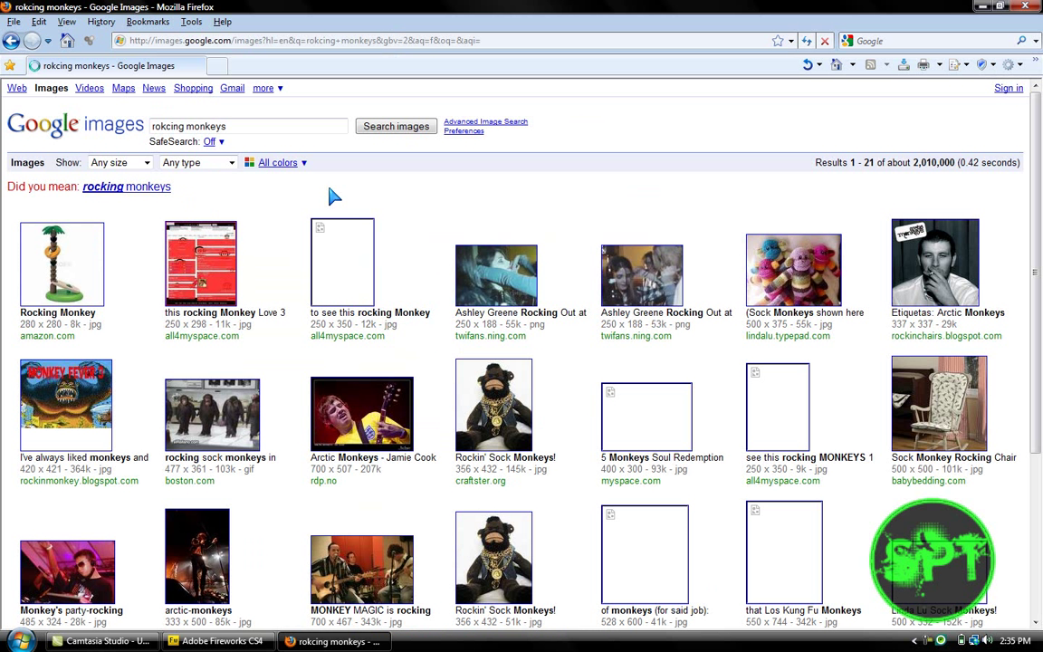
left_click(108, 188)
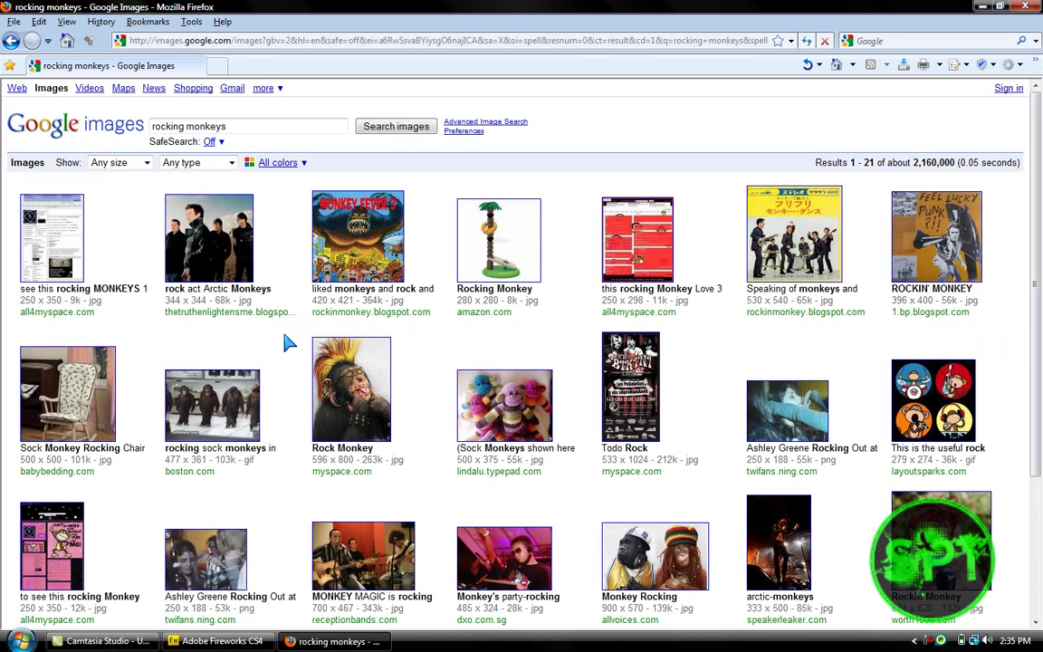
scroll(288, 343, "down", 1)
scroll(288, 343, "down", 2)
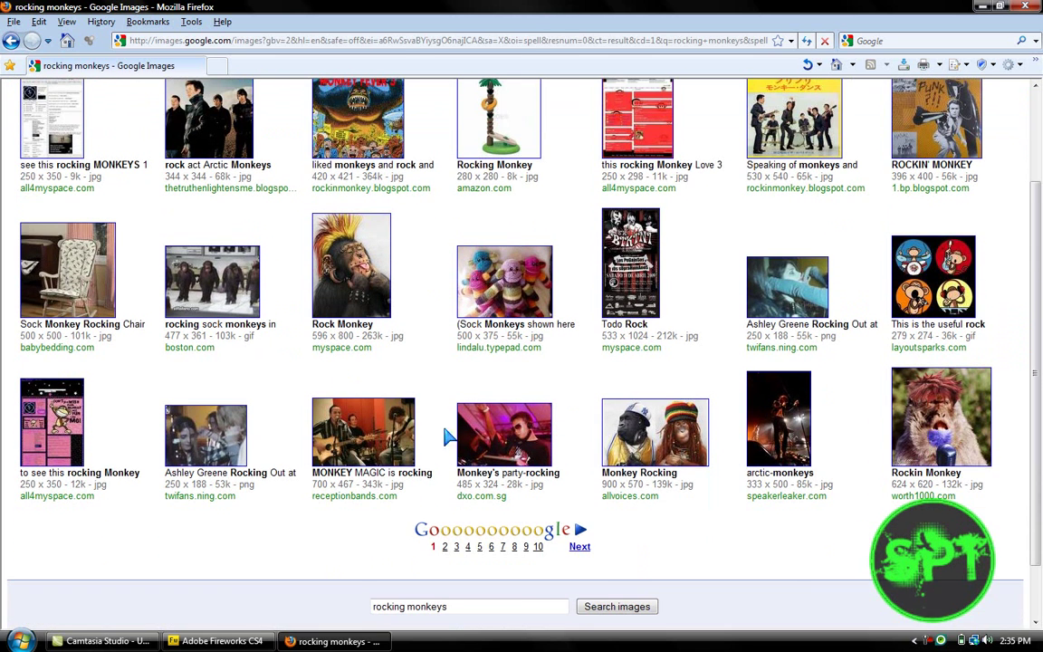
On the next results page, save the BlueMonkeys image as 'monkey'
left_click(577, 530)
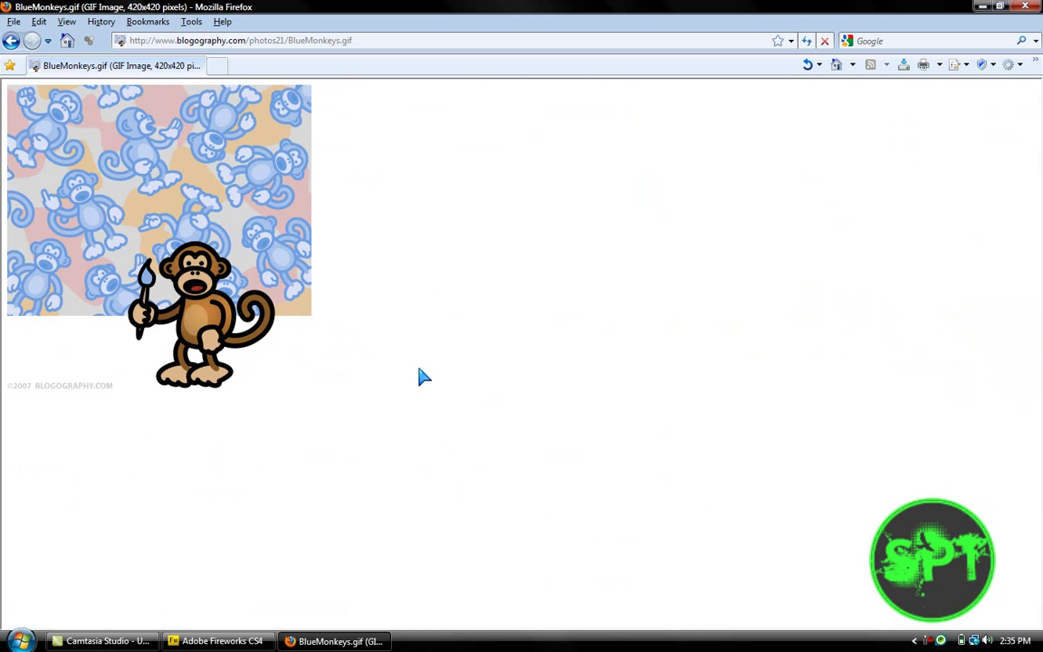
right_click(172, 213)
left_click(195, 254)
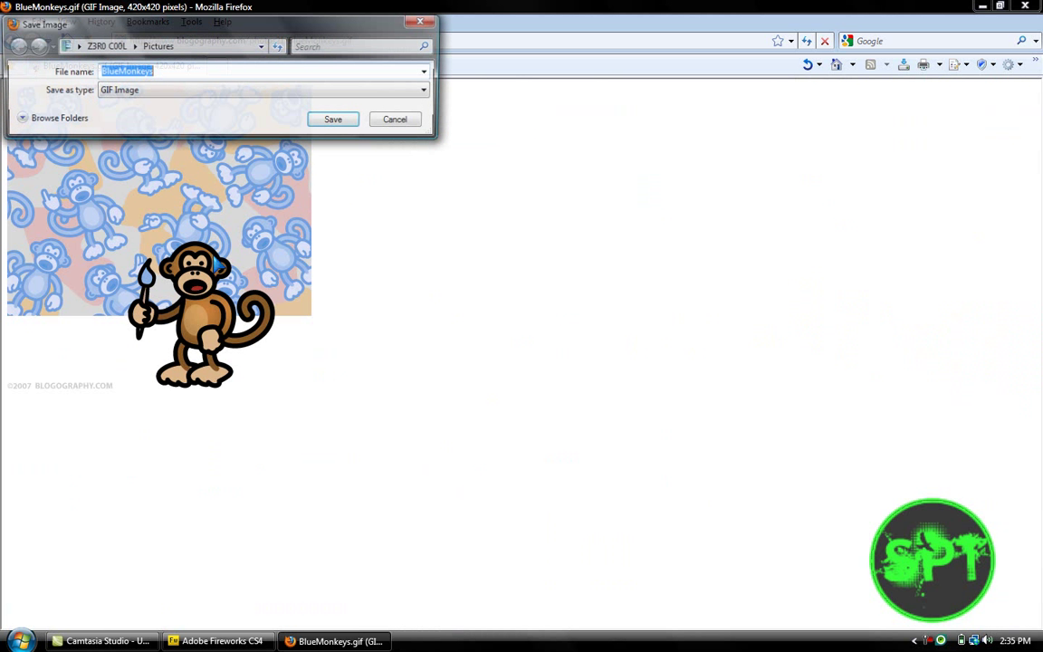
type("monke")
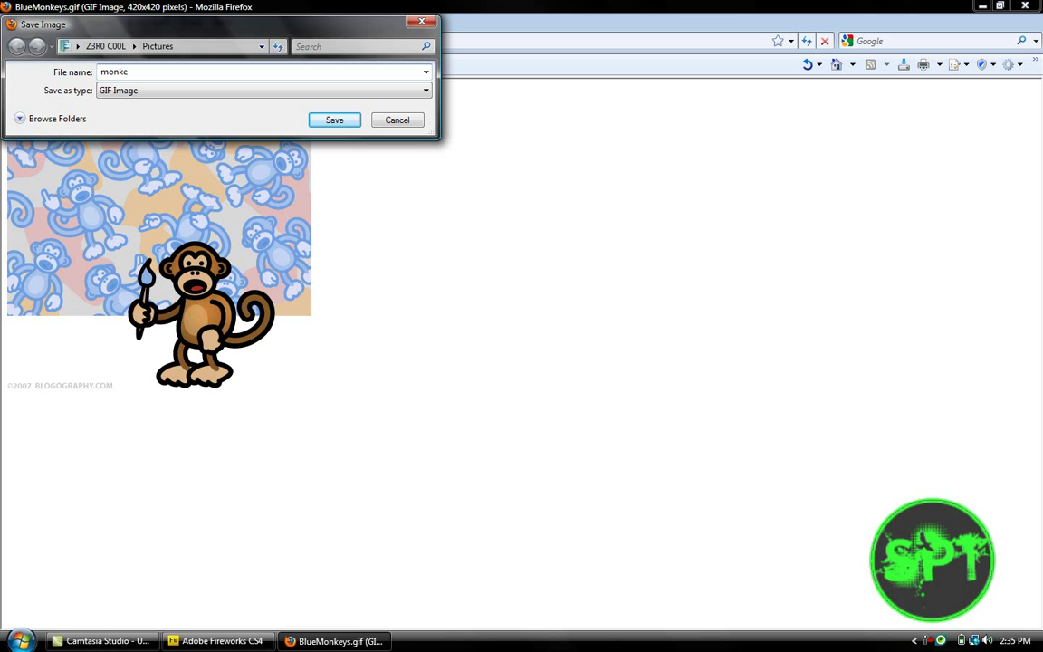
type("y")
key("Return")
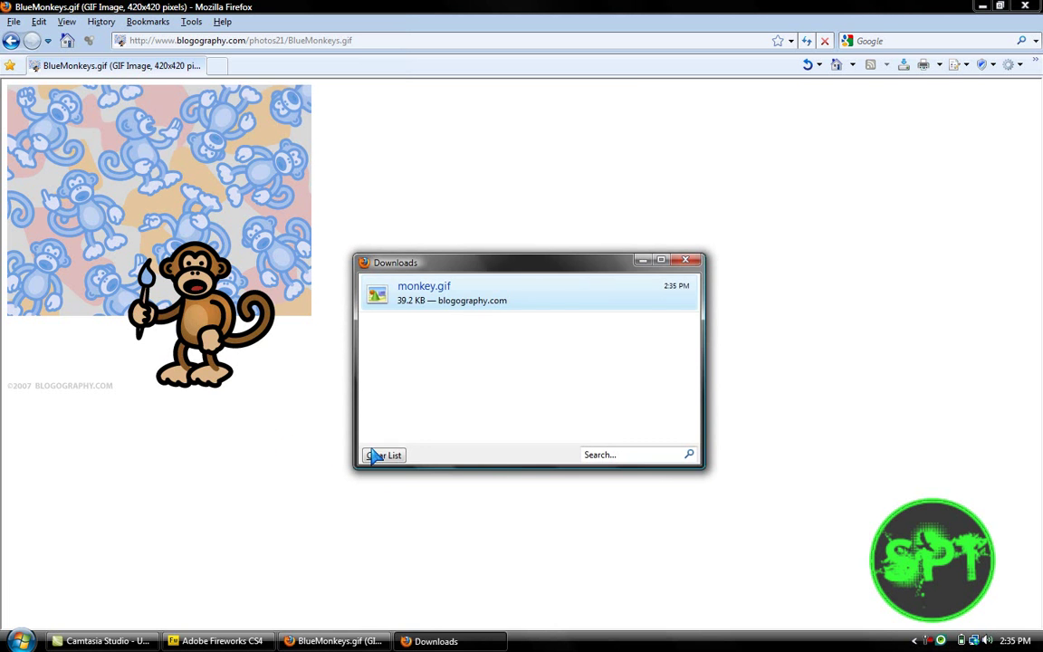
Clear the downloads list, close it and minimize Firefox to the desktop
left_click(374, 455)
left_click(685, 261)
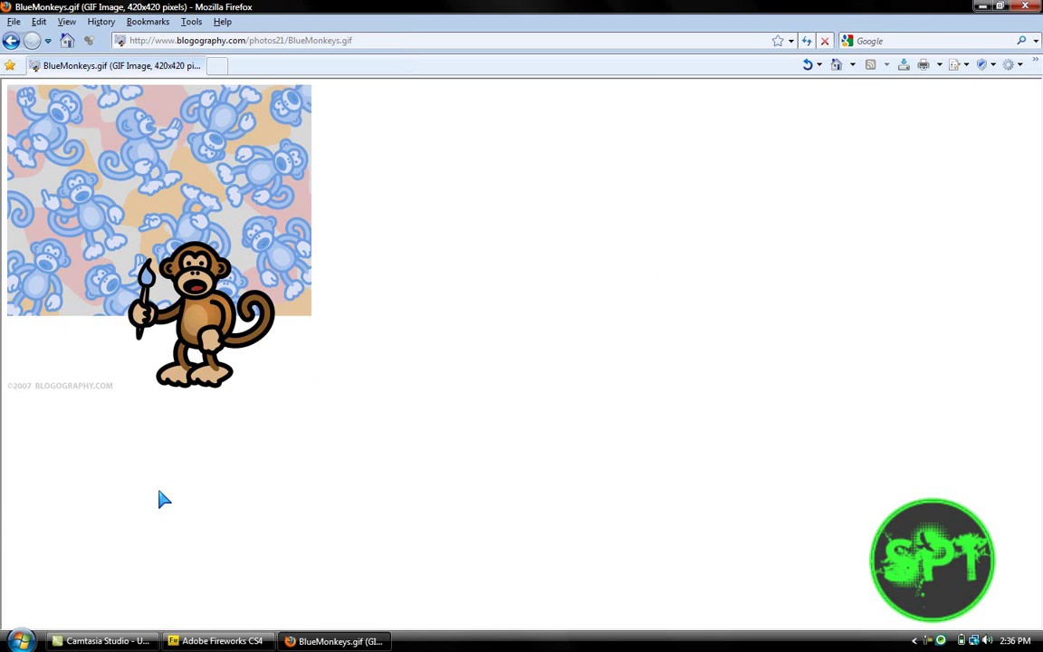
key("super+d")
Check monkey.gif in the Pictures folder via the Start menu, then return to Fireworks
mouse_move(86, 645)
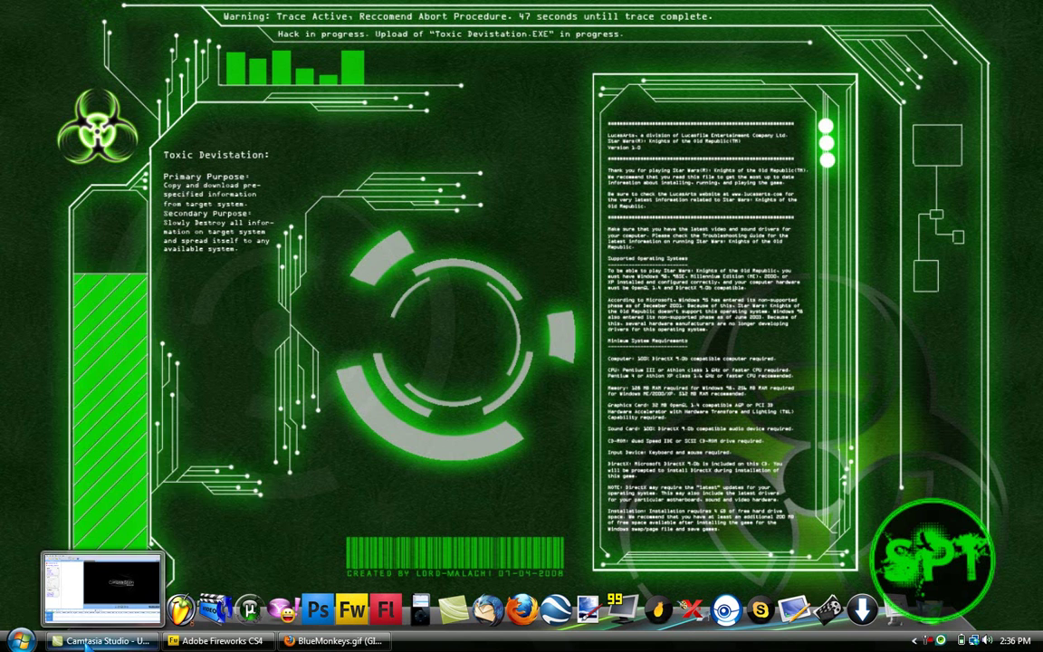
key("super")
left_click(242, 354)
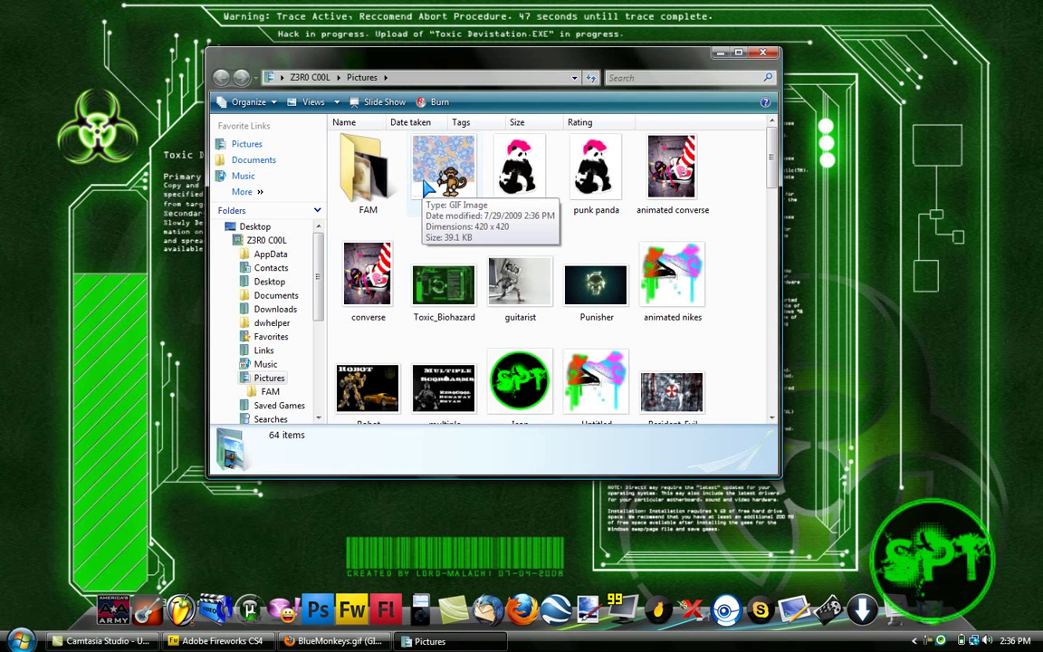
left_click(217, 641)
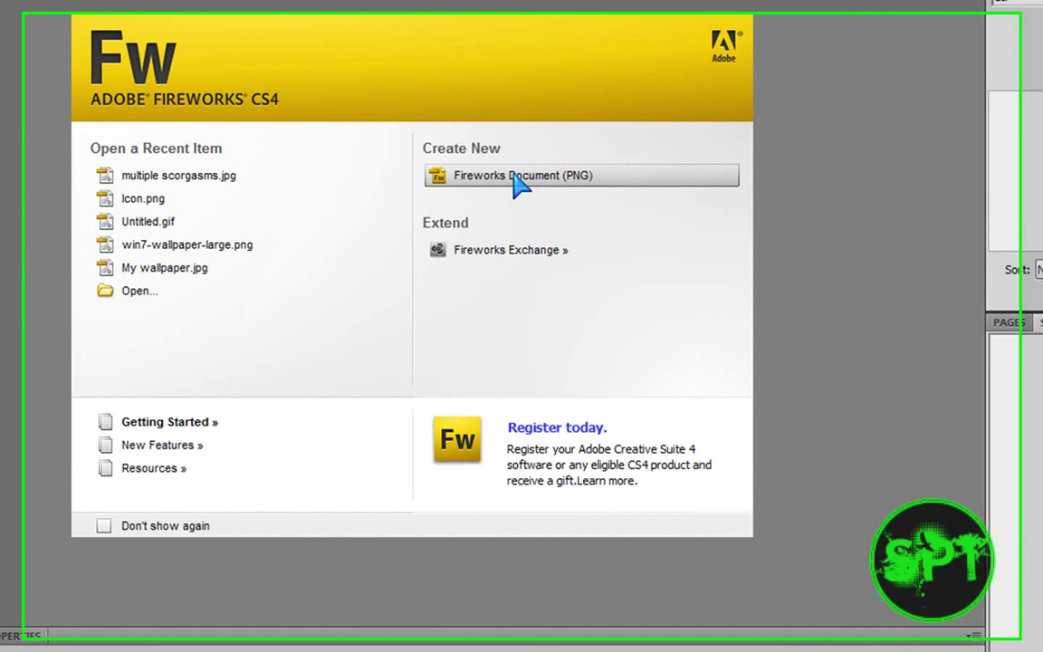
Create a new Fireworks PNG document with width 420 and height 420 pixels
left_click(520, 184)
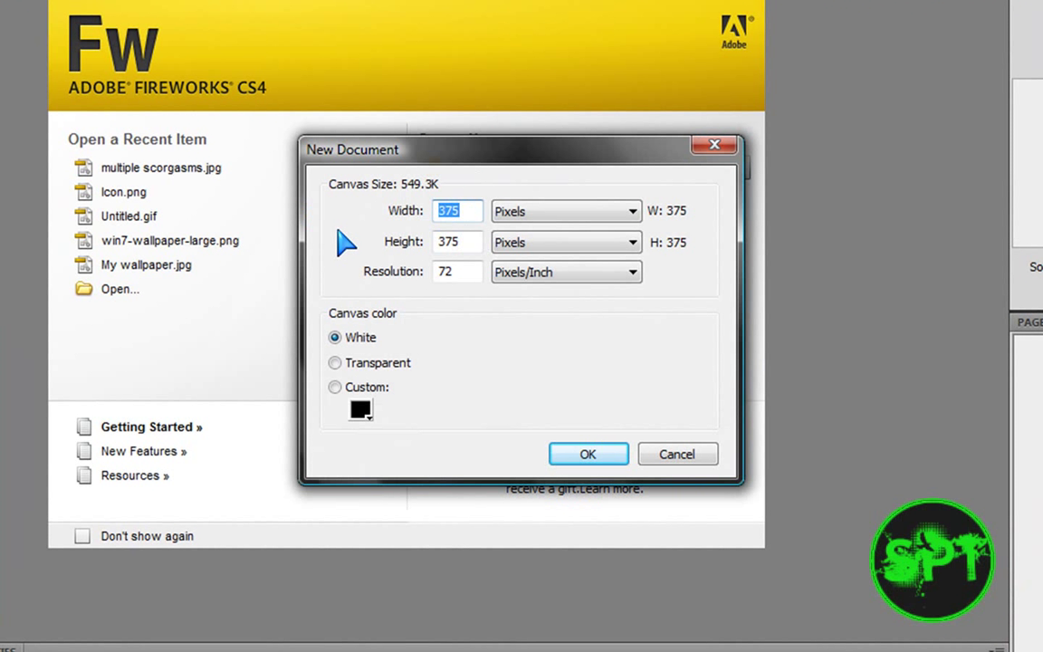
type("420")
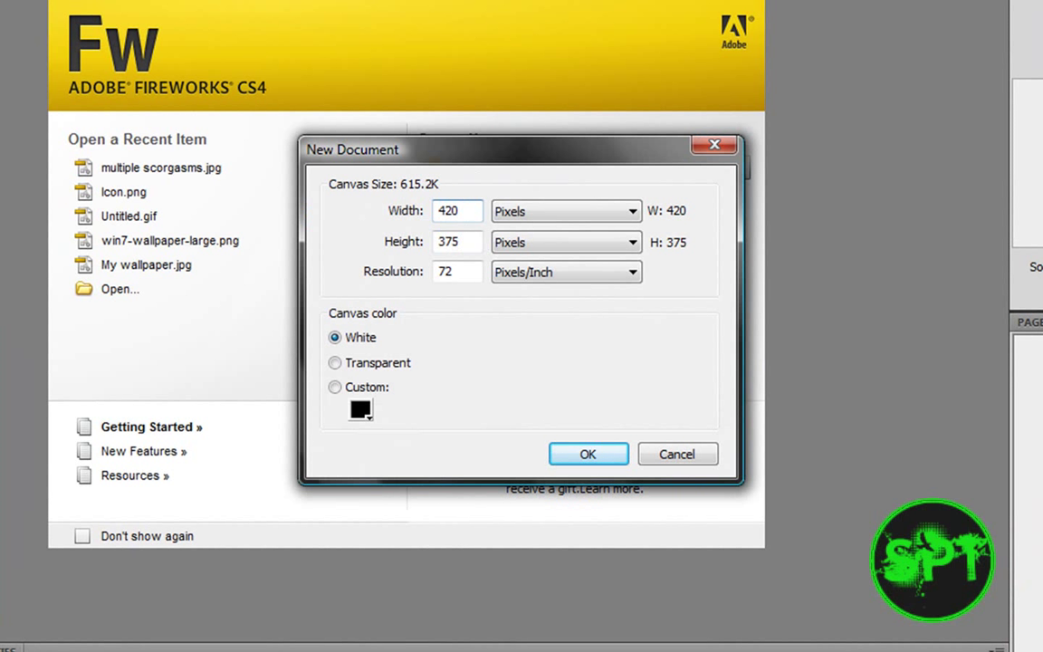
key("Tab")
type("420")
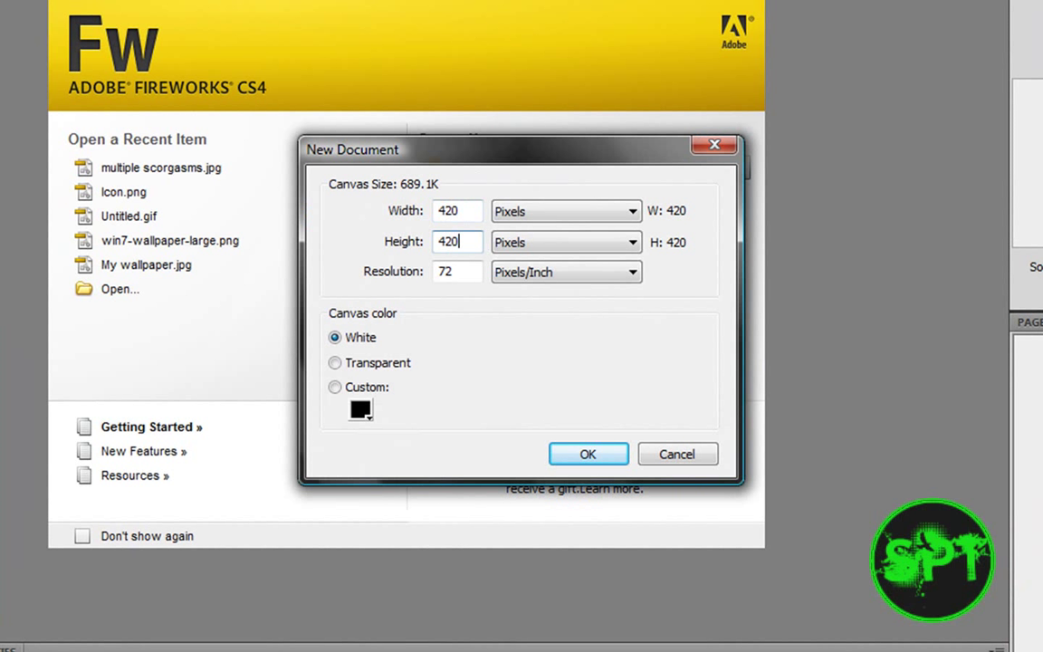
left_click(590, 454)
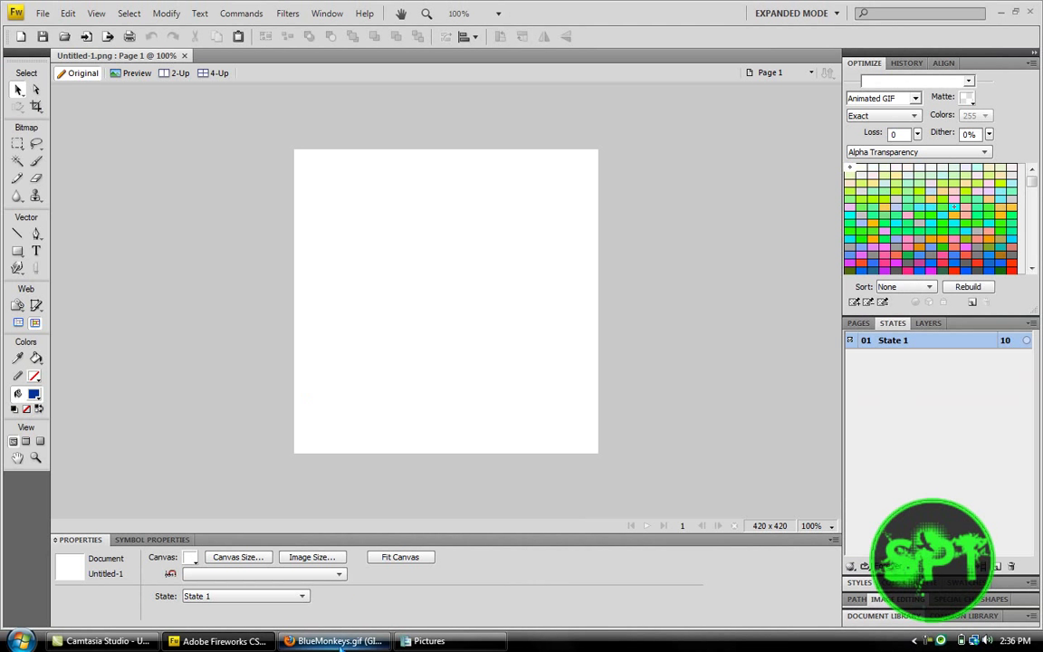
Drag monkey.gif from the Pictures folder onto the canvas and show the States panel
left_click(429, 641)
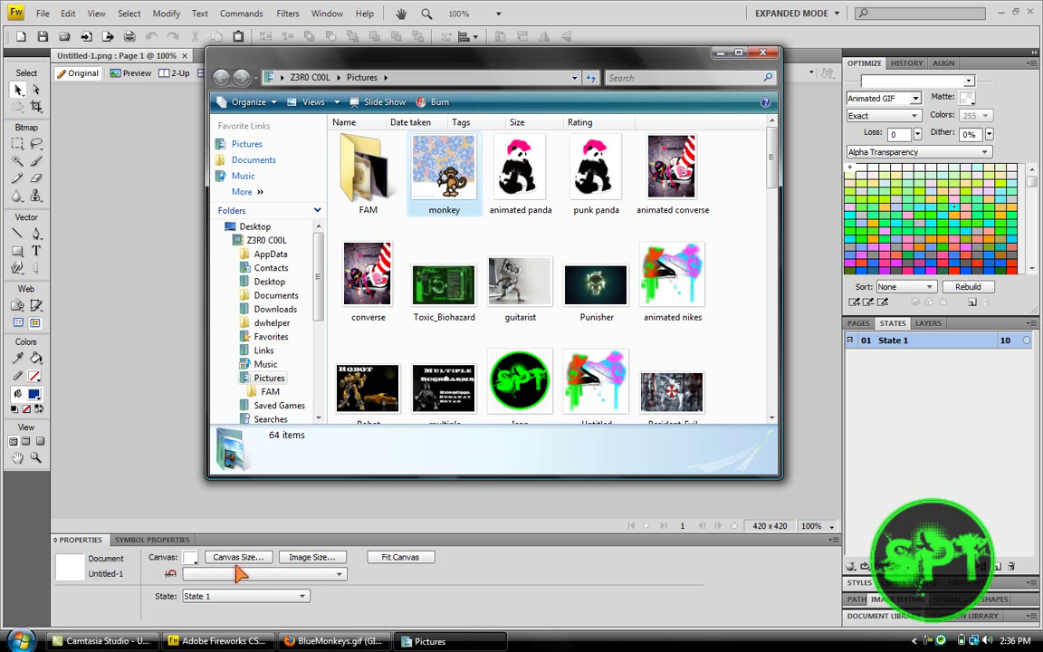
double_click(443, 168)
left_click_drag(481, 333, 481, 335)
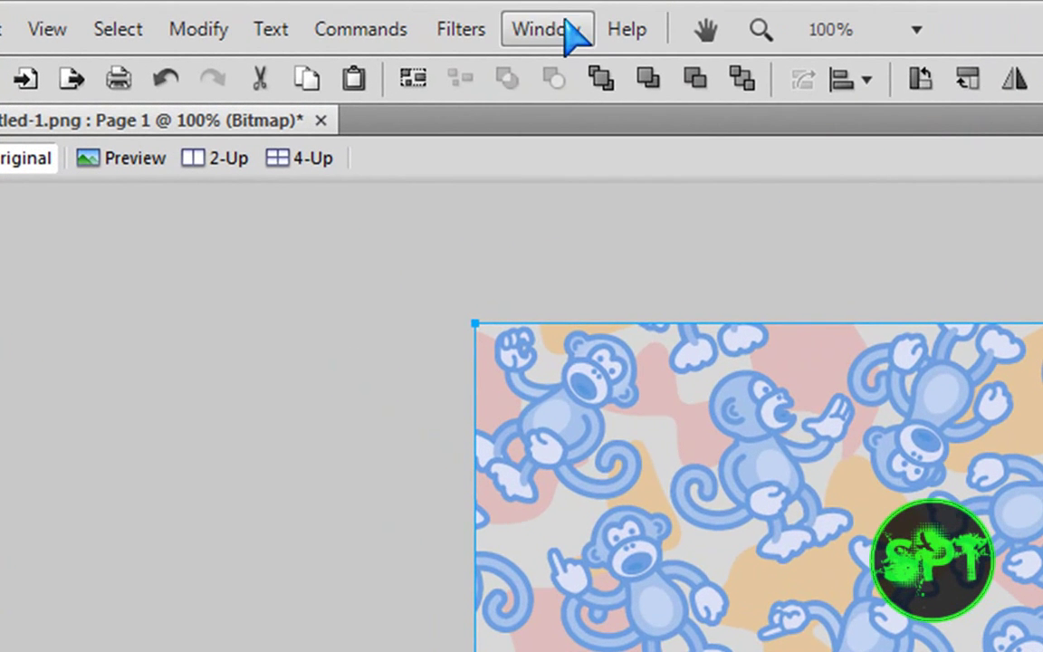
left_click(333, 16)
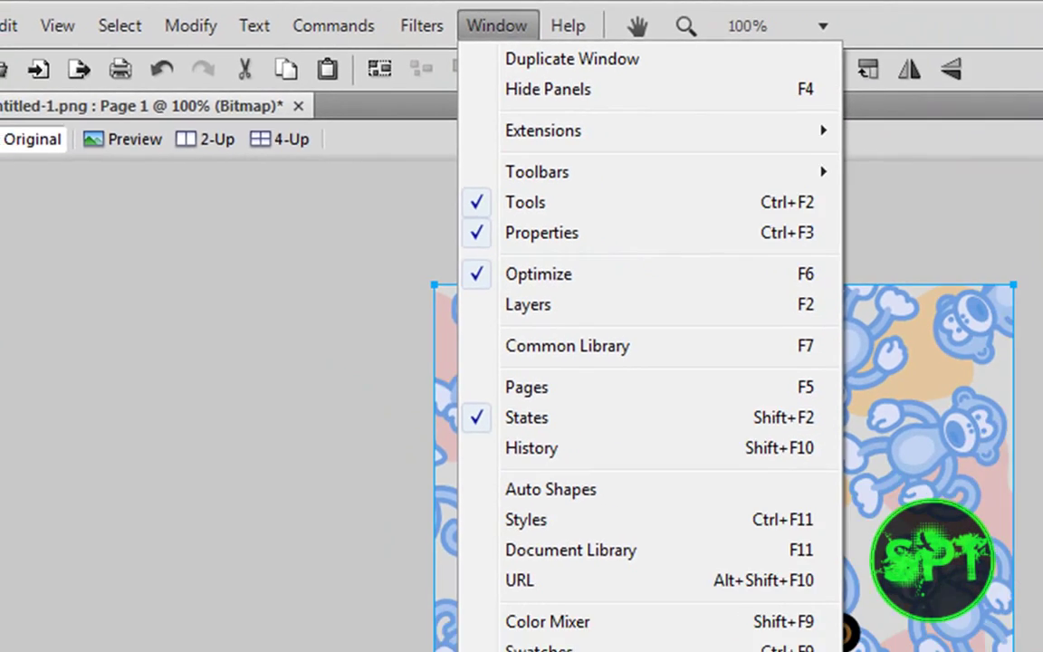
left_click(626, 476)
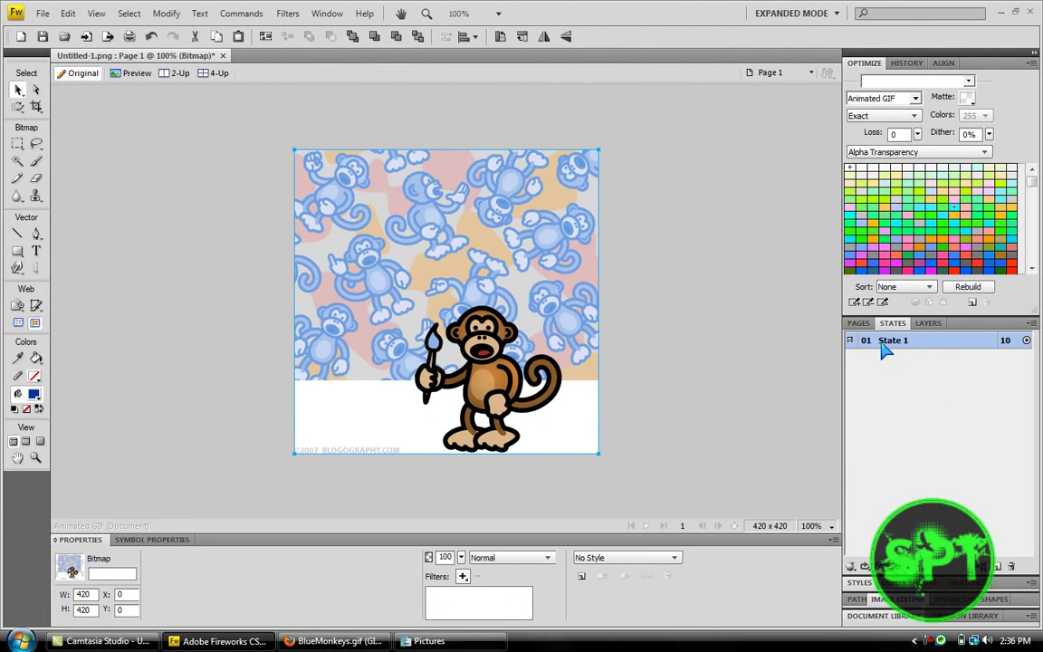
Duplicate State 1, placing the copy after the current state as State 2
right_click(886, 351)
left_click(871, 381)
right_click(914, 348)
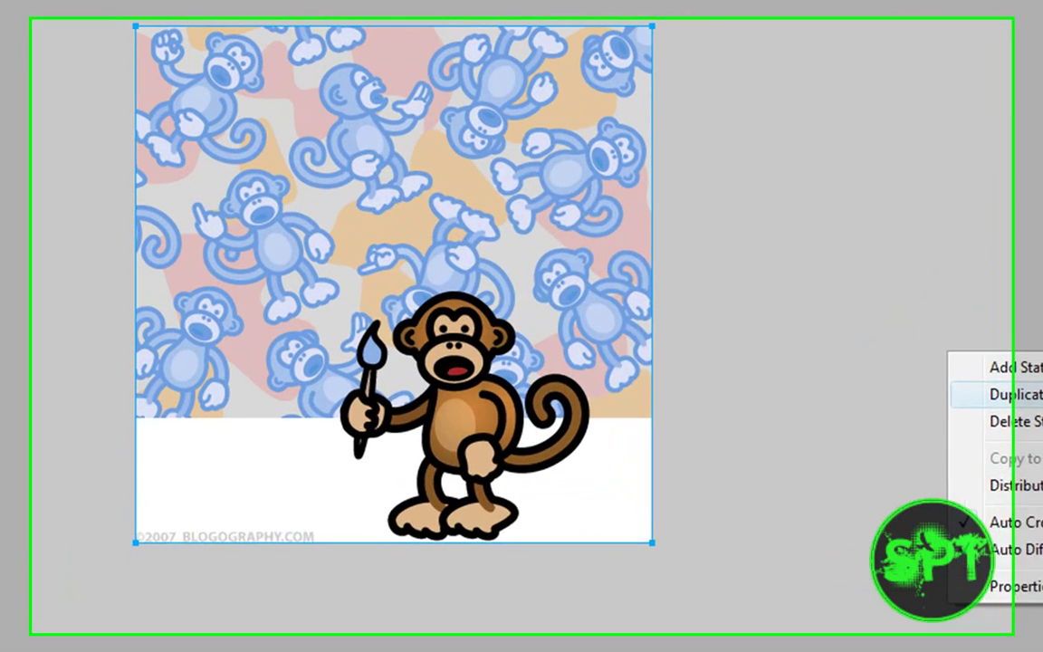
left_click(1012, 394)
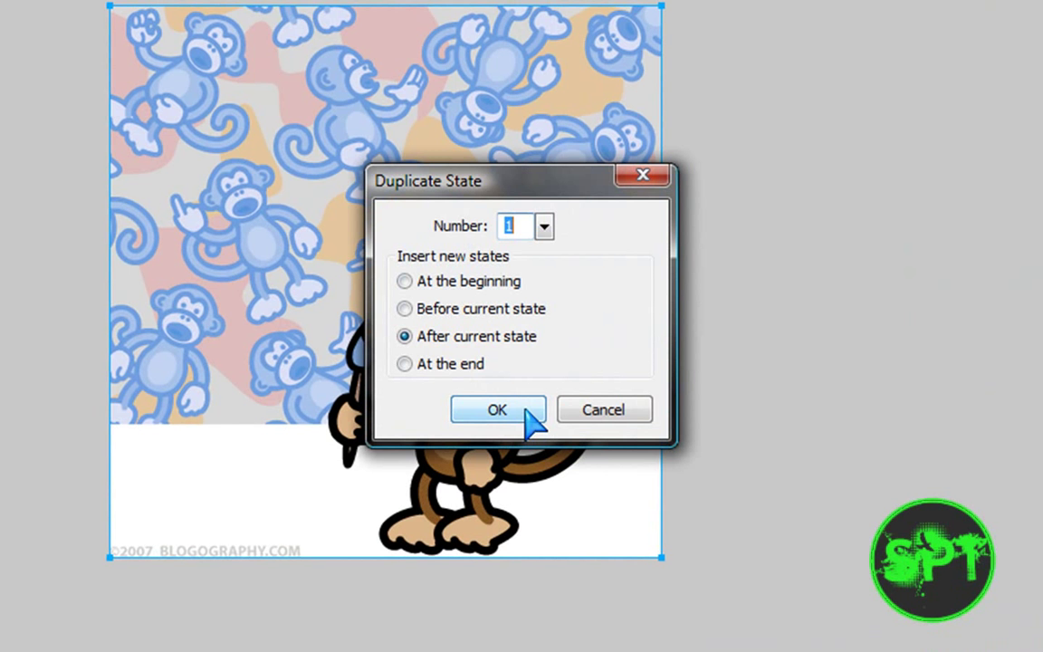
left_click(415, 338)
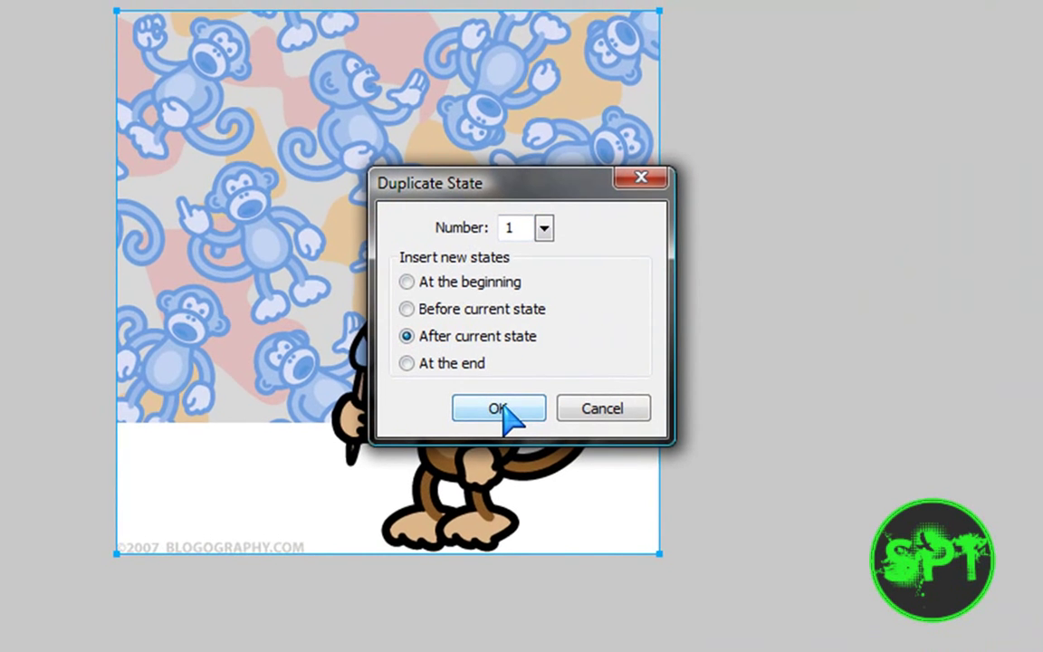
left_click(500, 408)
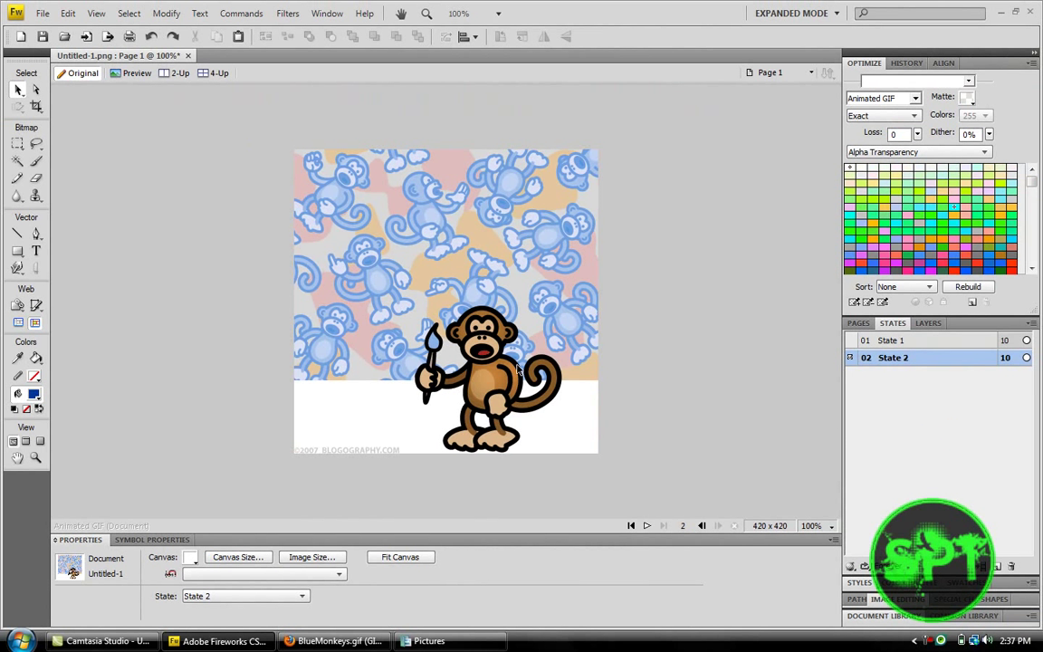
Select the monkey bitmap and open the Image Editing panel from Window > Others
left_click(452, 375)
left_click(449, 370)
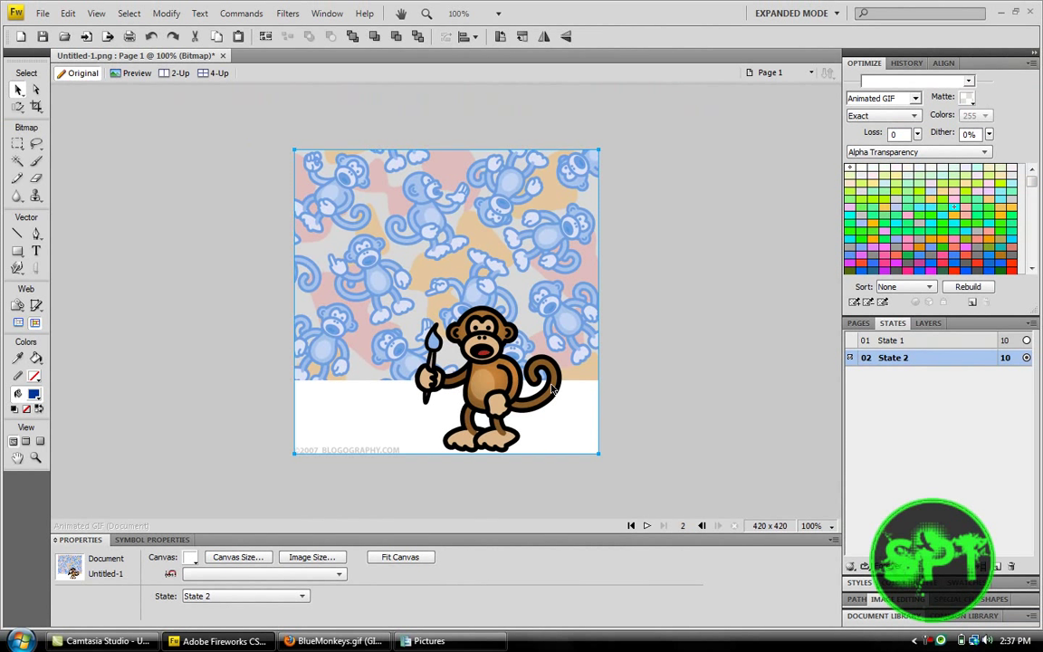
left_click(1025, 605)
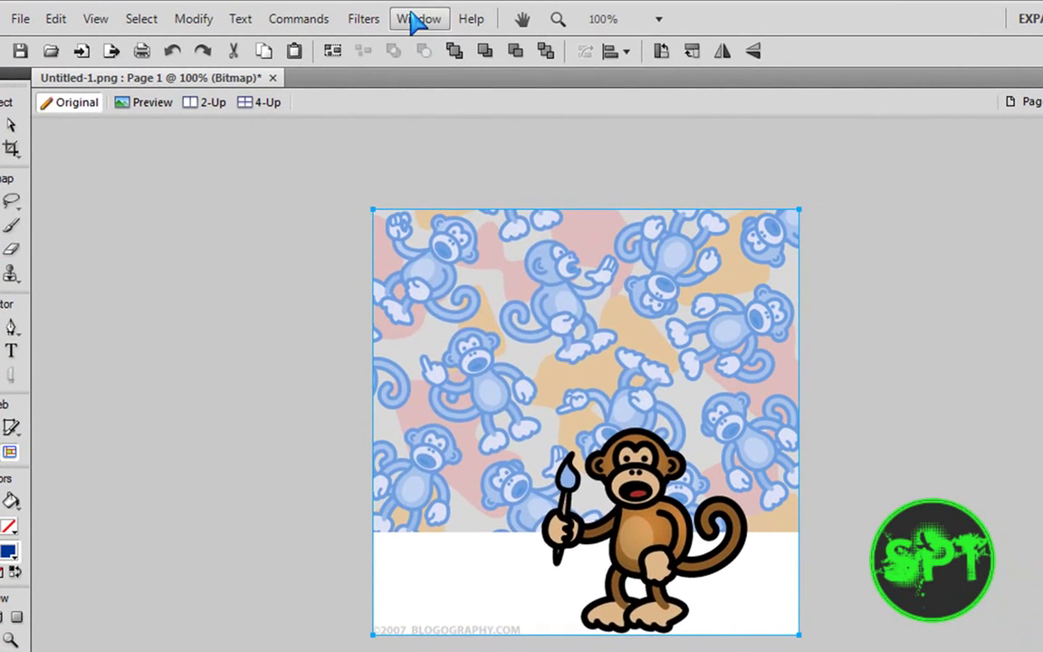
left_click(414, 20)
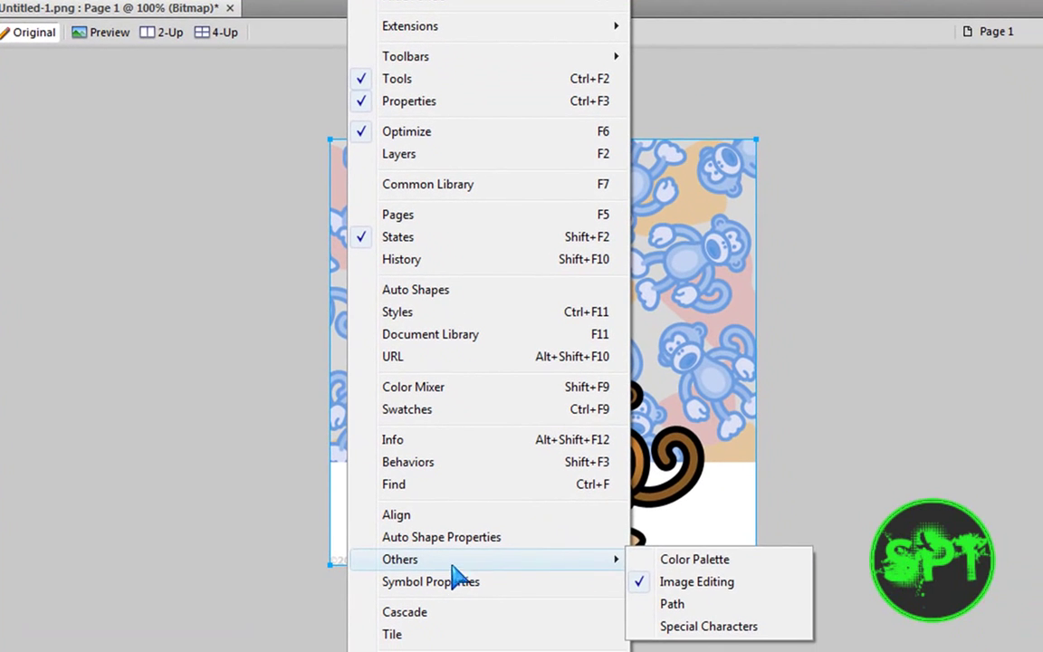
mouse_move(600, 566)
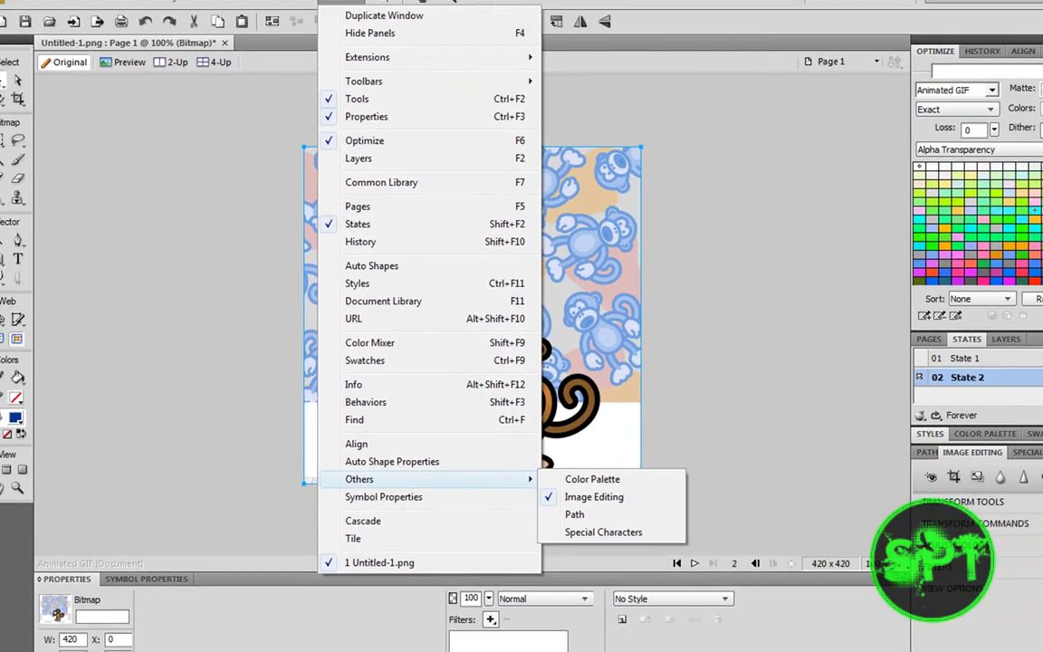
left_click(574, 514)
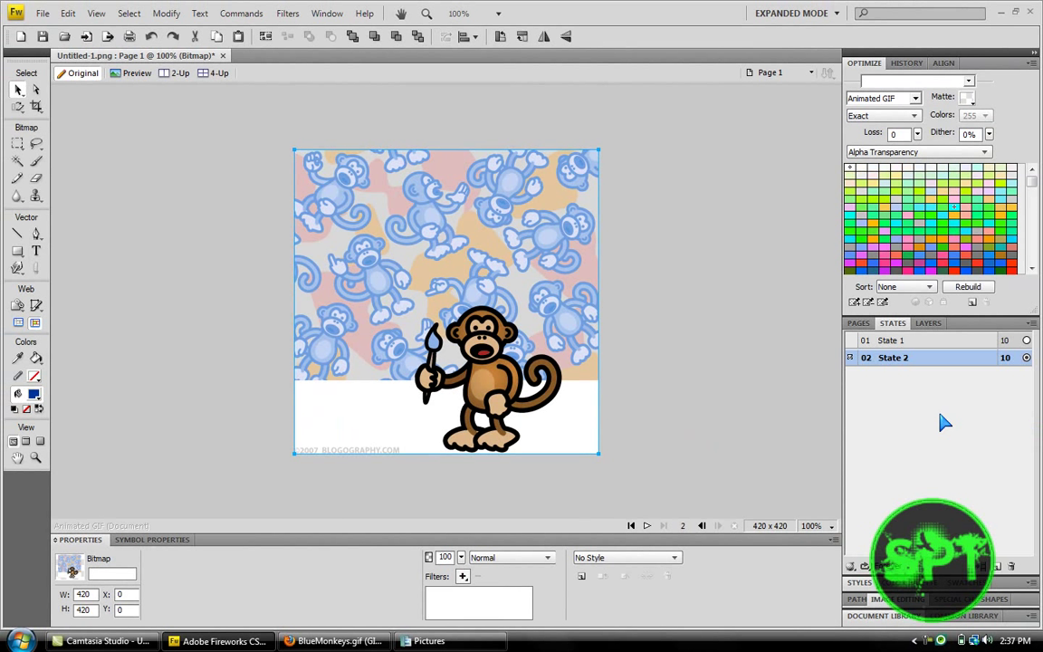
left_click(1026, 602)
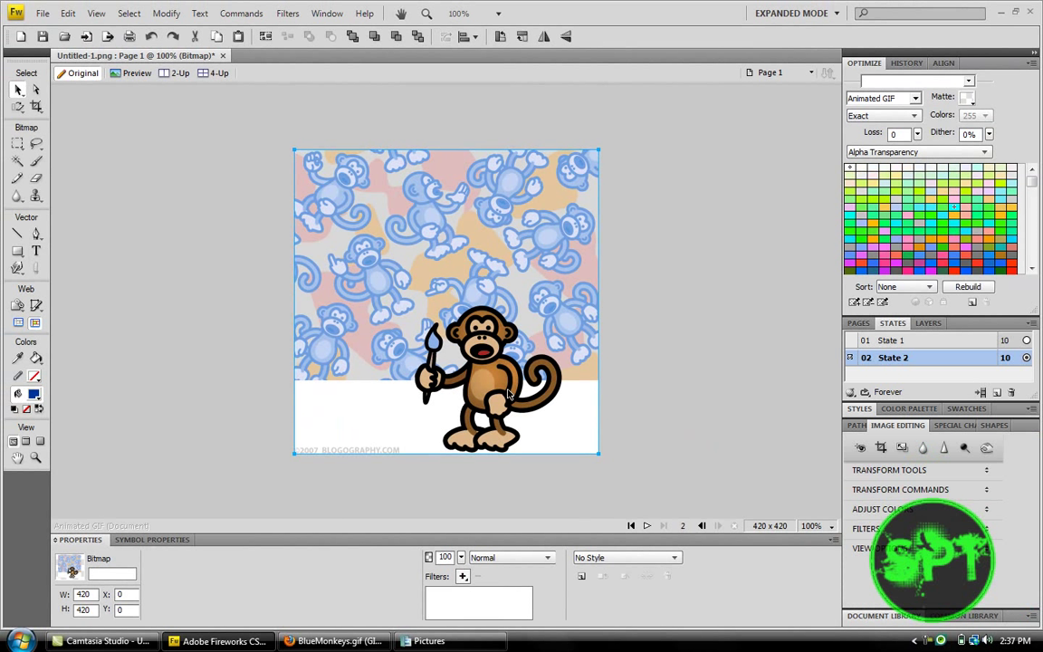
Apply Hue/Saturation with Hue 33 to State 2's monkey picture
left_click(882, 509)
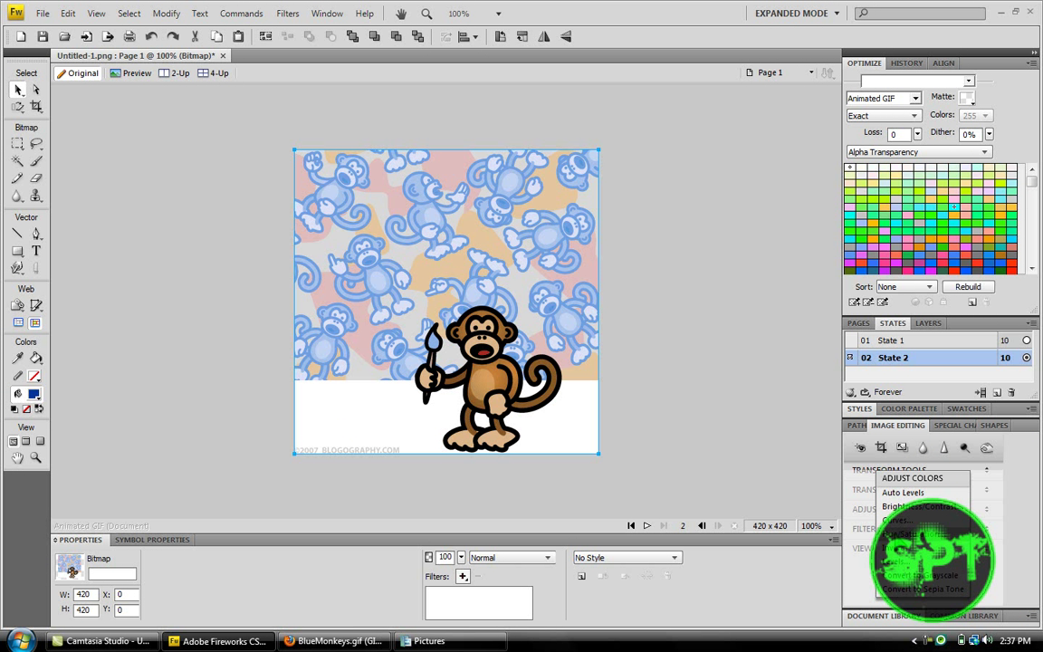
left_click(905, 535)
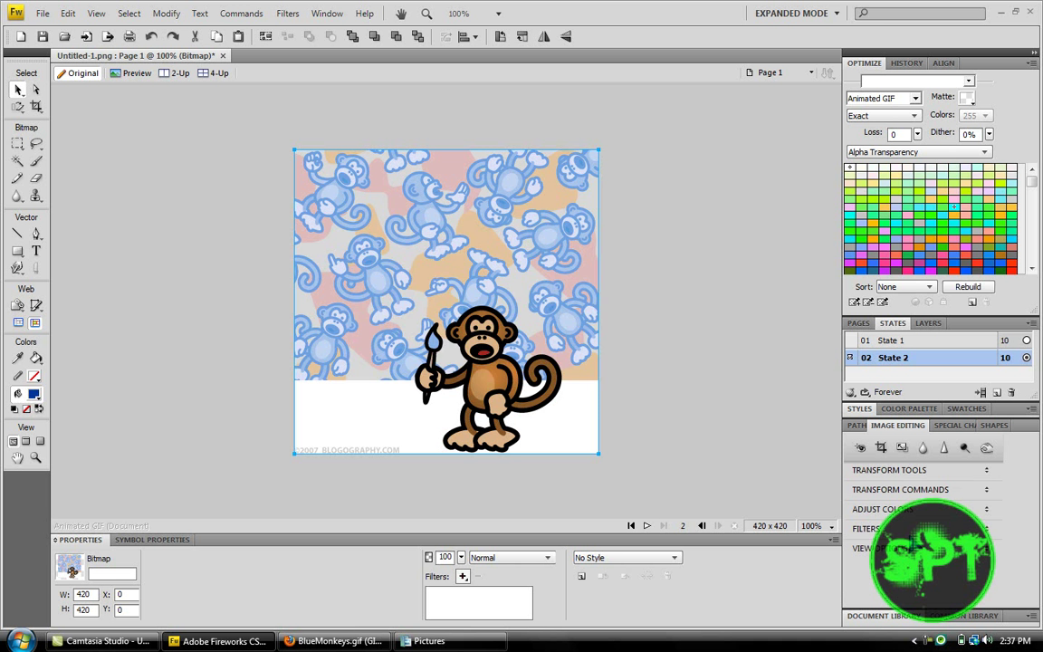
left_click_drag(500, 265, 423, 154)
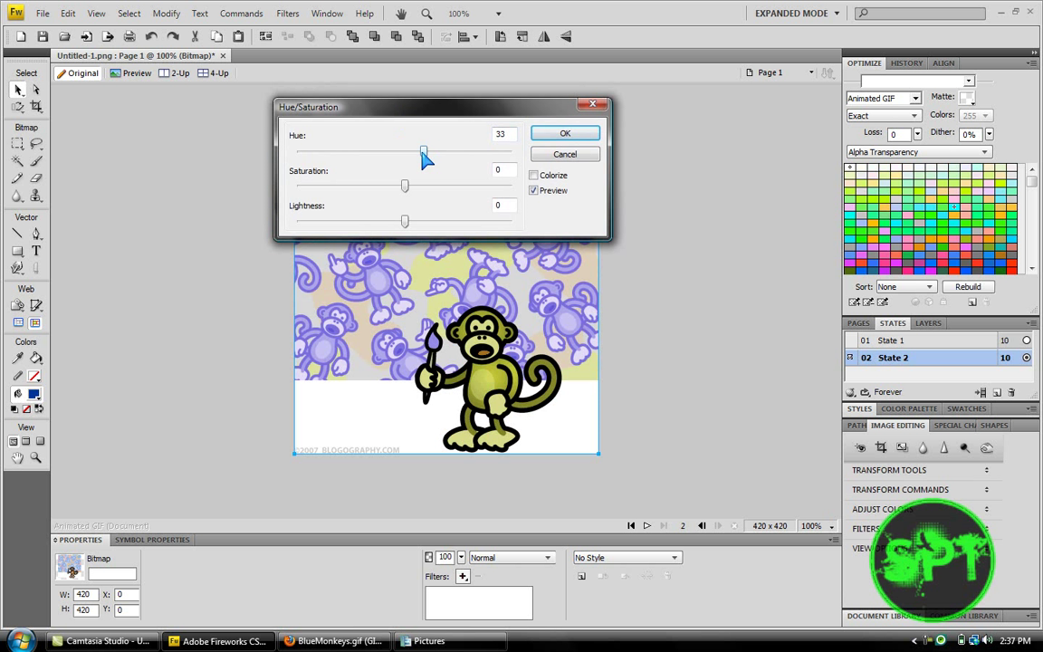
left_click(556, 137)
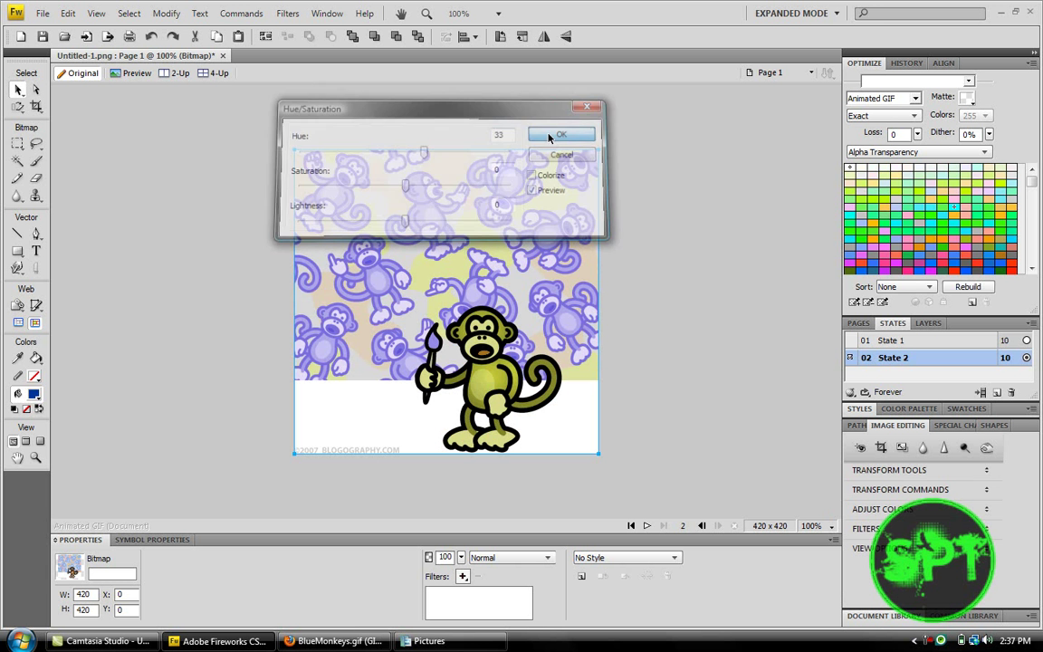
left_click(892, 344)
Duplicate State 2 to create State 3
left_click(892, 358)
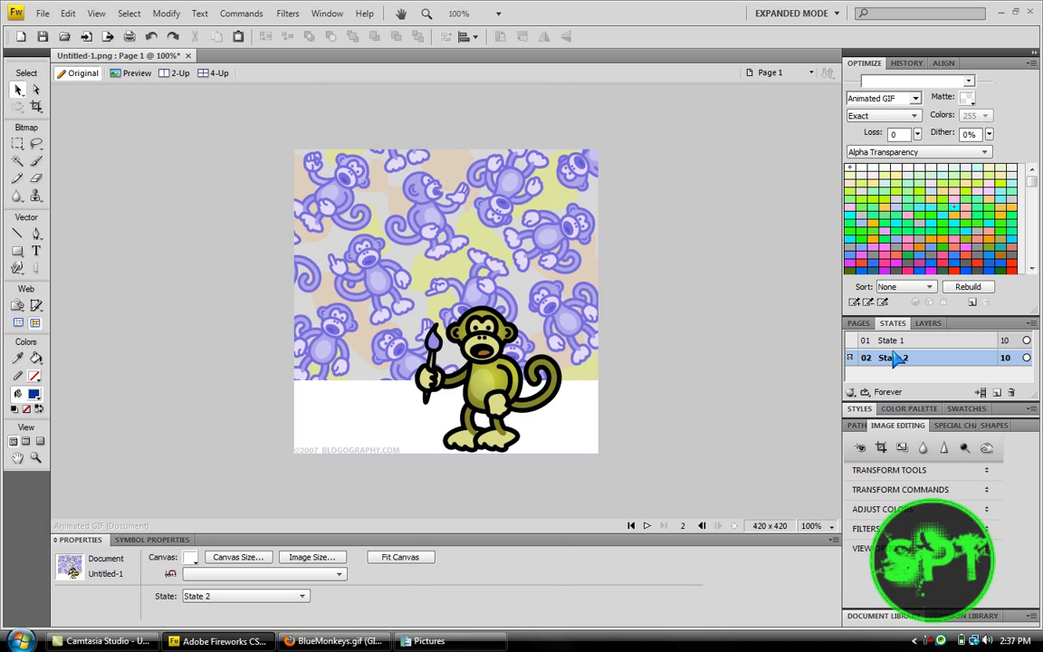
left_click(893, 343)
left_click(894, 358)
right_click(893, 360)
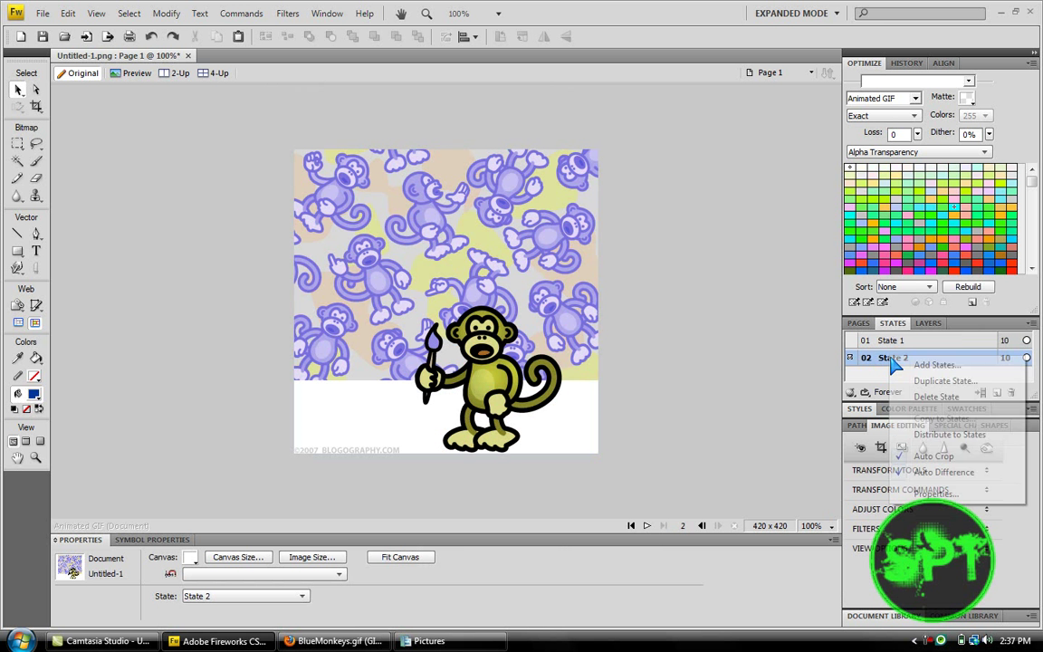
left_click(915, 381)
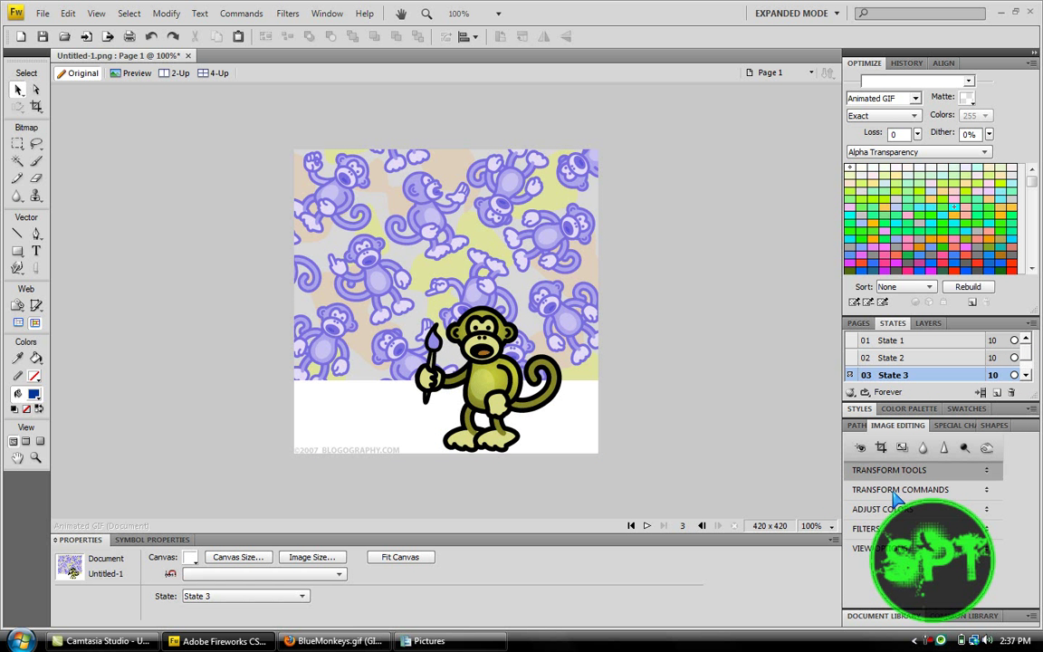
Shift State 3's hue by a further 33 and compare it with State 2
left_click(436, 310)
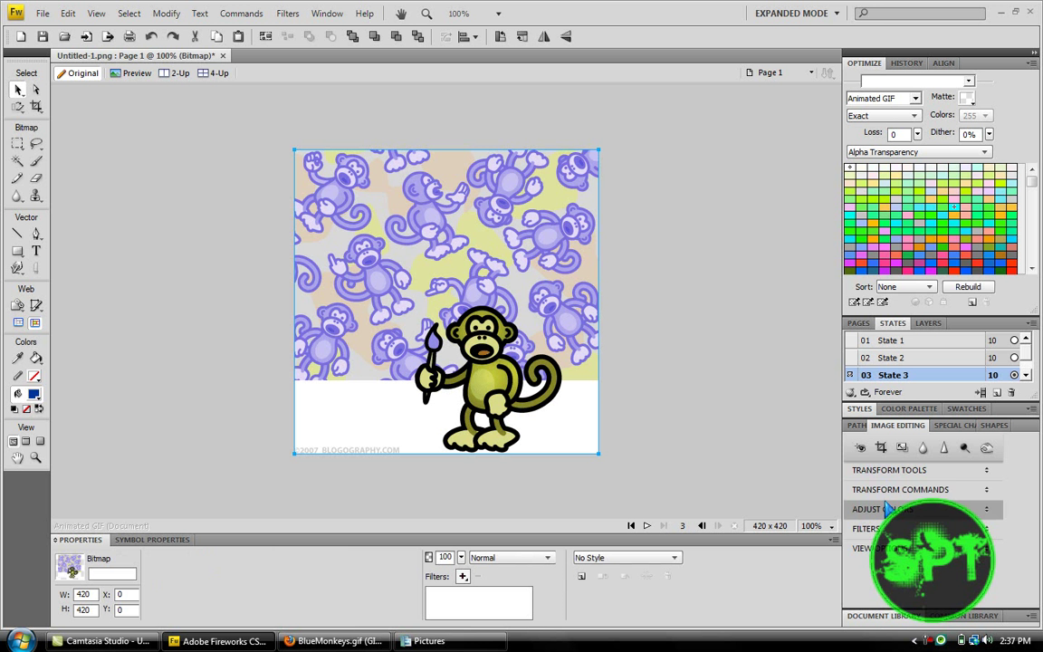
left_click(883, 509)
left_click(906, 534)
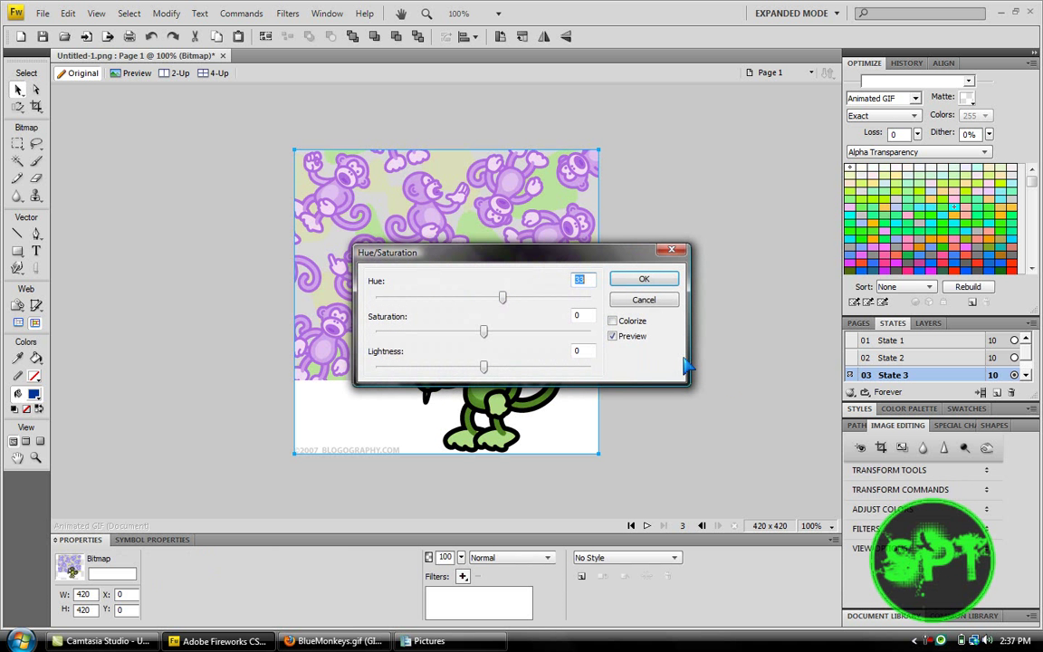
left_click_drag(510, 227, 494, 114)
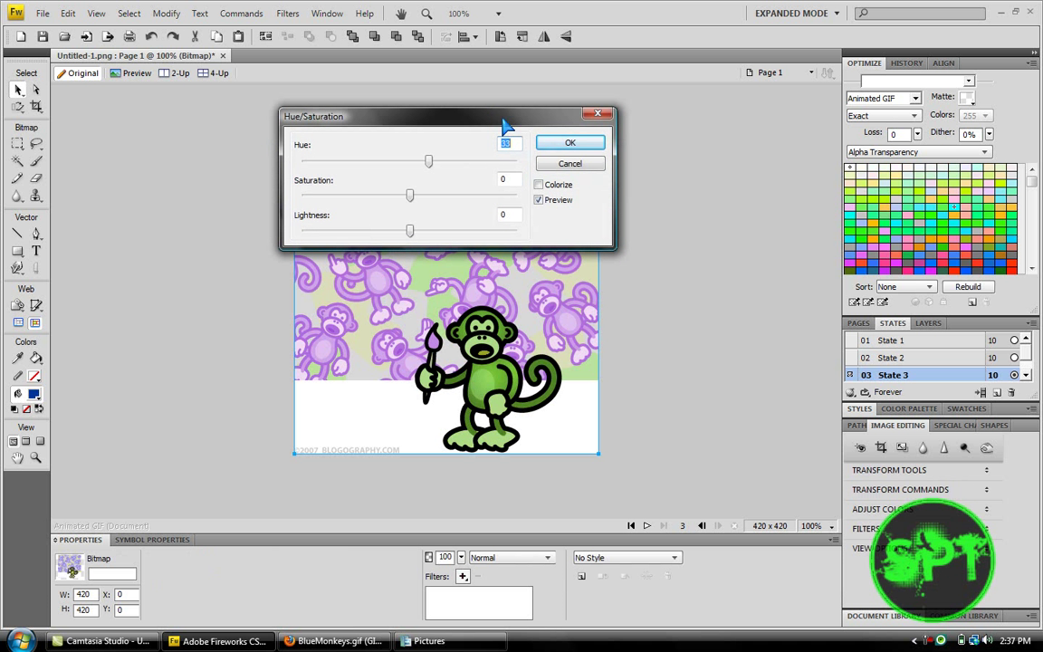
left_click(571, 142)
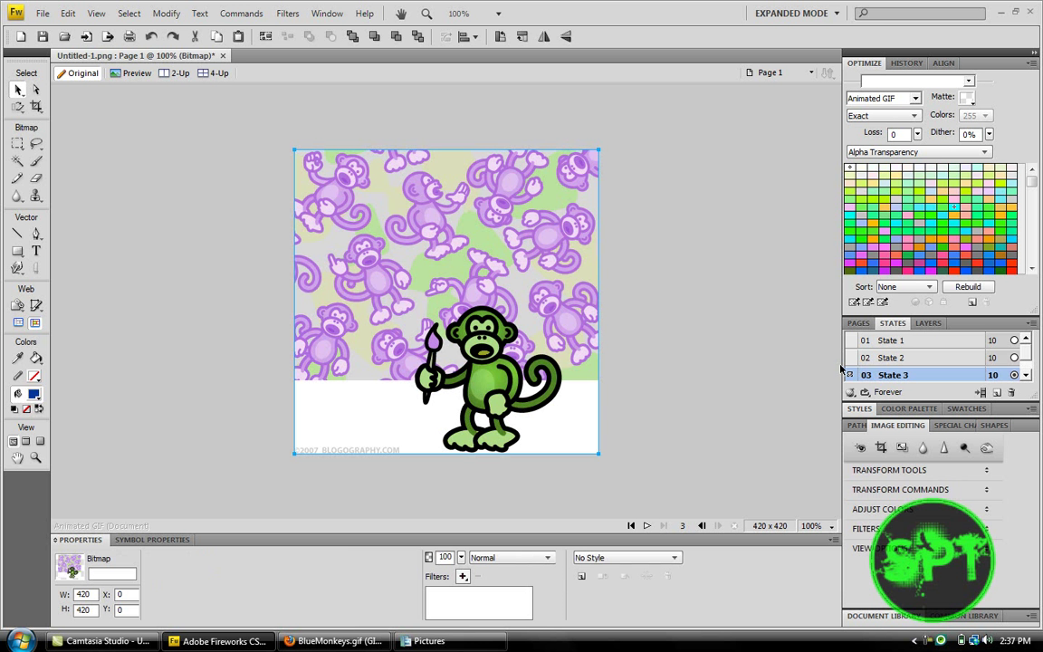
left_click(897, 358)
left_click(894, 373)
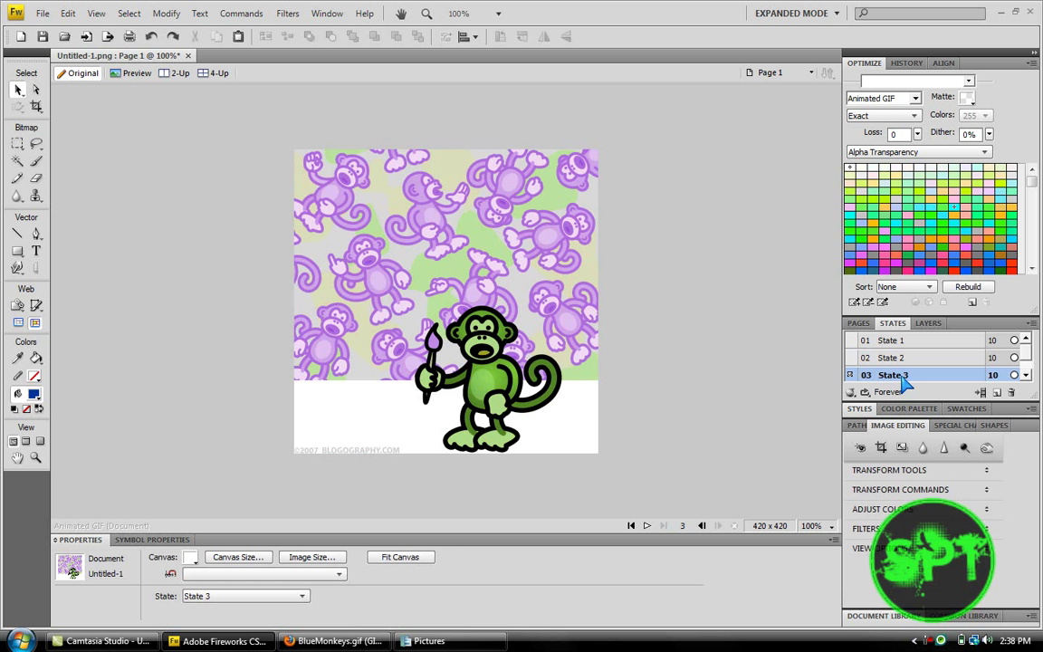
Duplicate State 3 into State 4 and apply Hue/Saturation Hue 33 to its picture
right_click(894, 375)
left_click(937, 400)
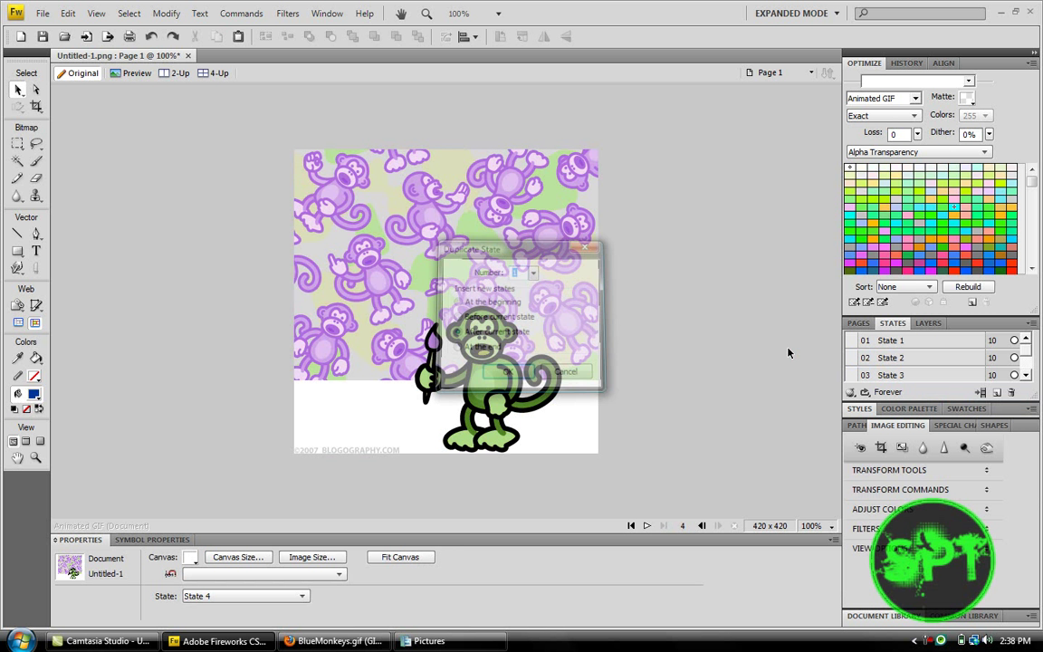
left_click(519, 345)
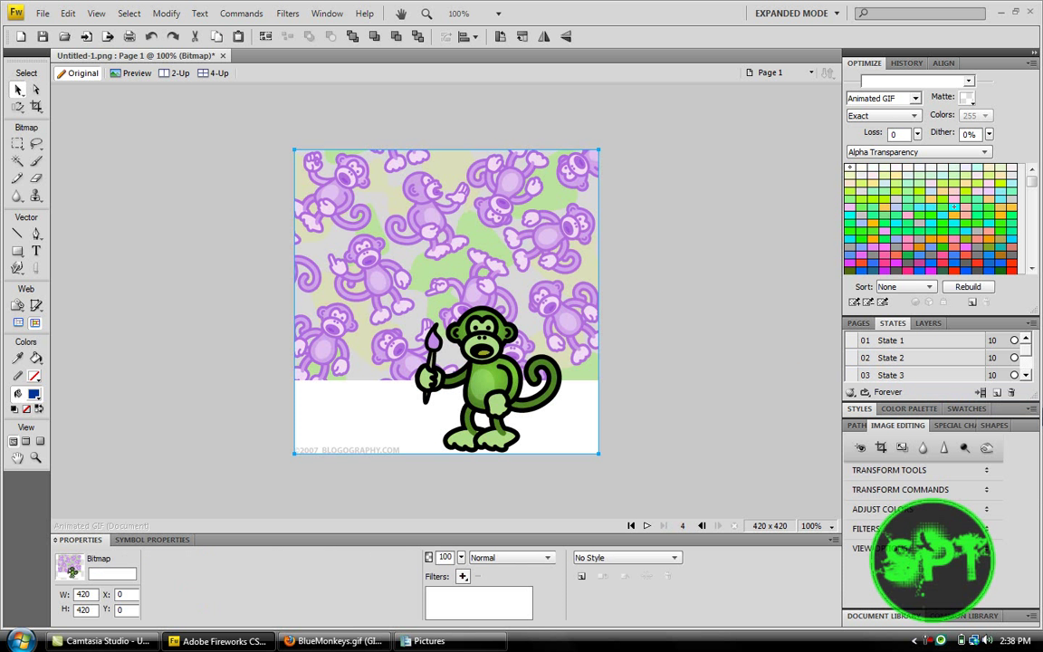
scroll(1030, 363, "down", 1)
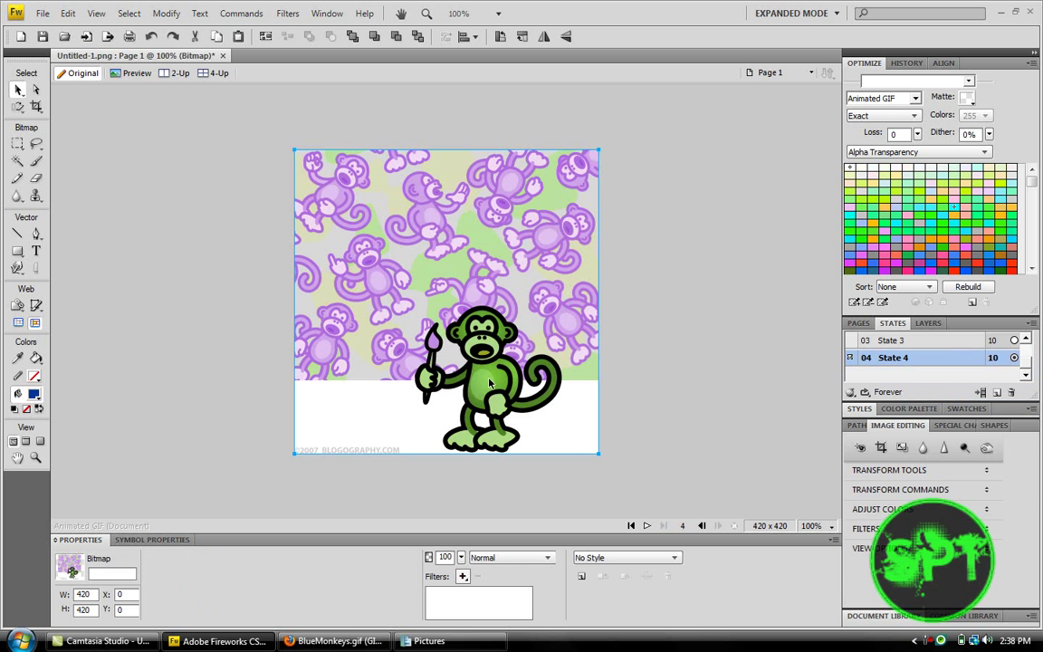
left_click(866, 510)
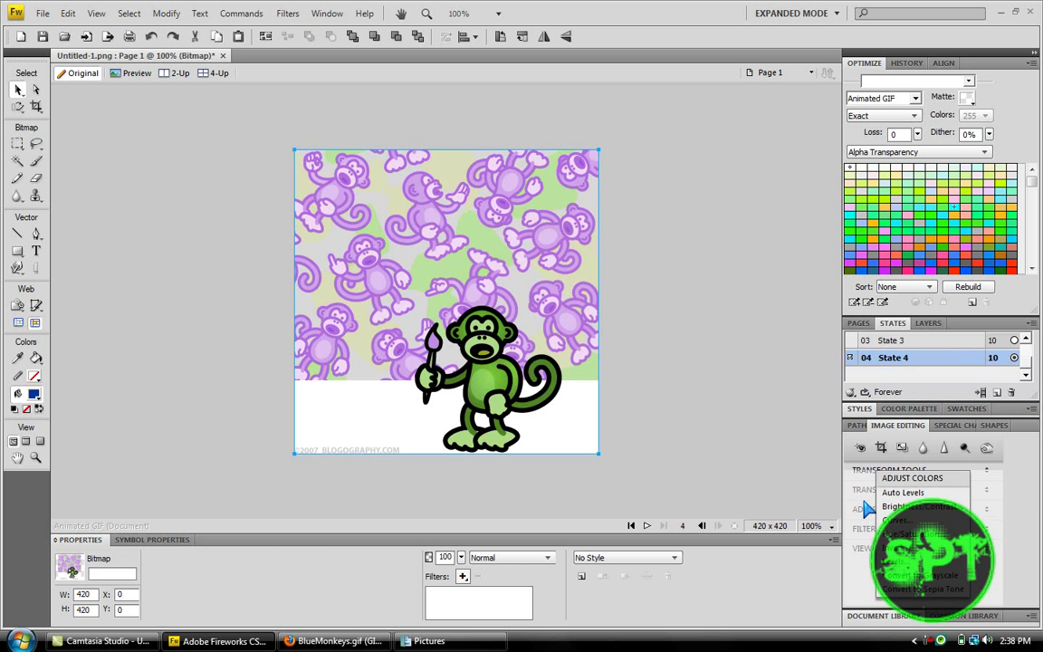
left_click(815, 484)
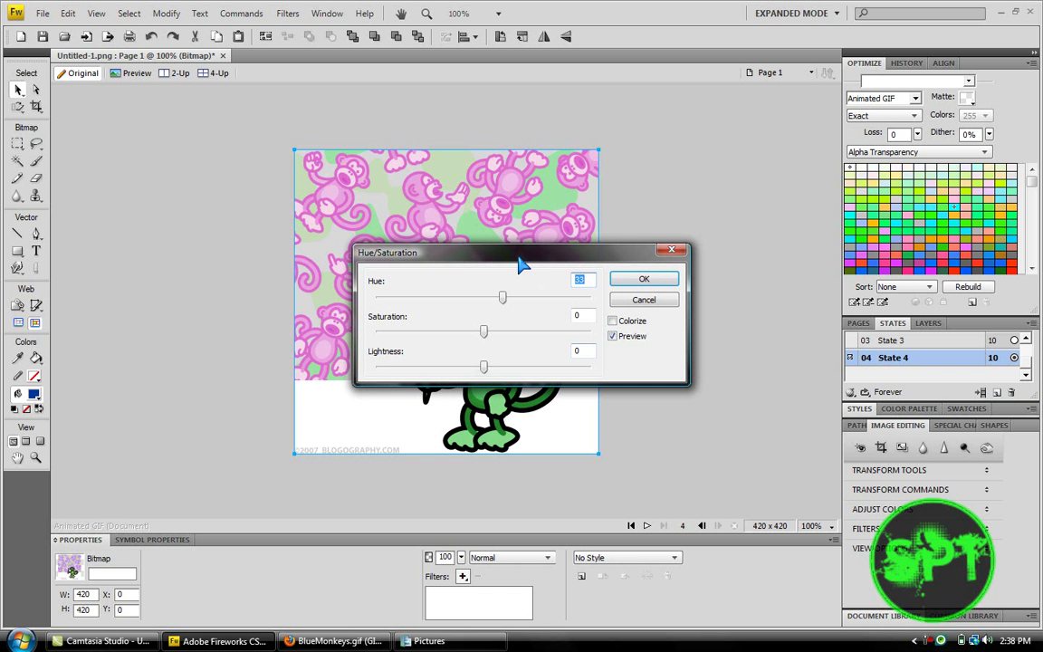
left_click_drag(513, 263, 439, 498)
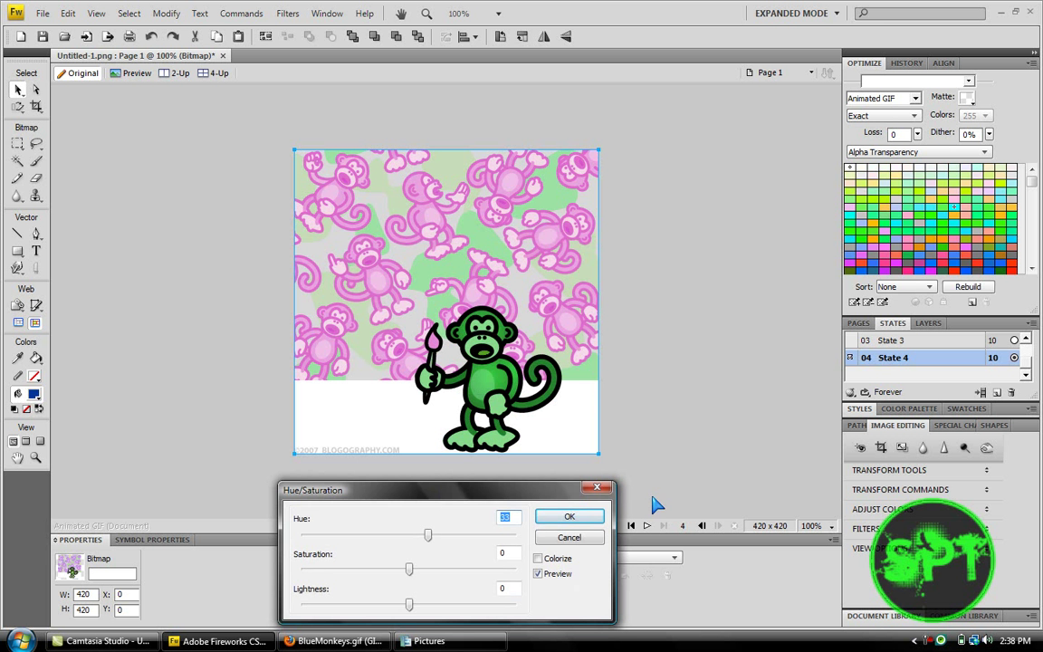
left_click(579, 516)
Duplicate State 4 into State 5, select its whole picture and start another Hue/Saturation shift
right_click(884, 357)
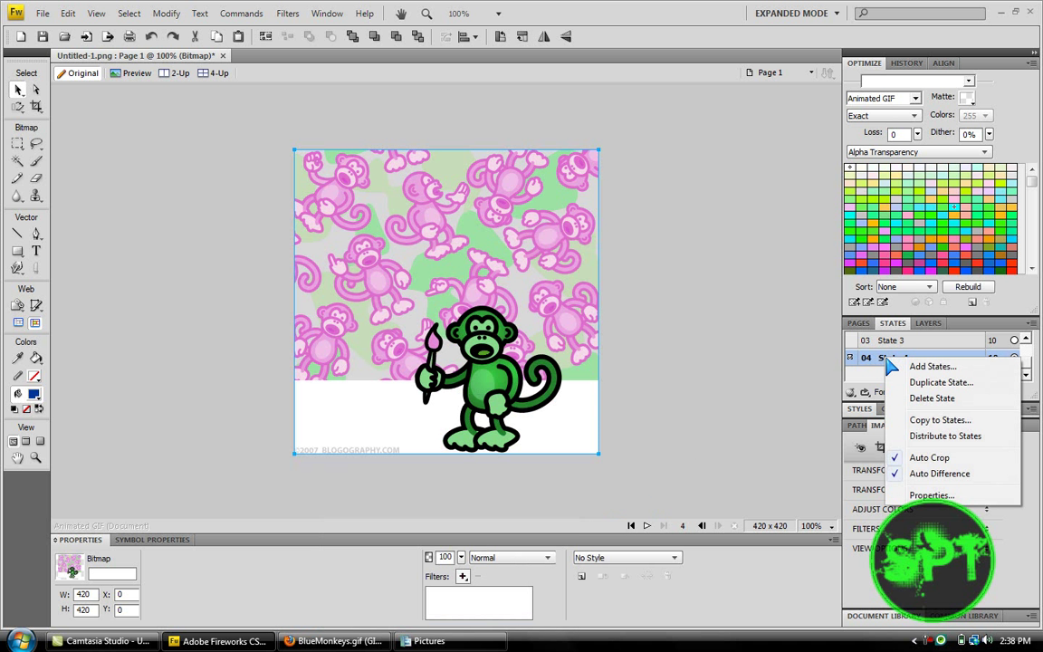
left_click(899, 388)
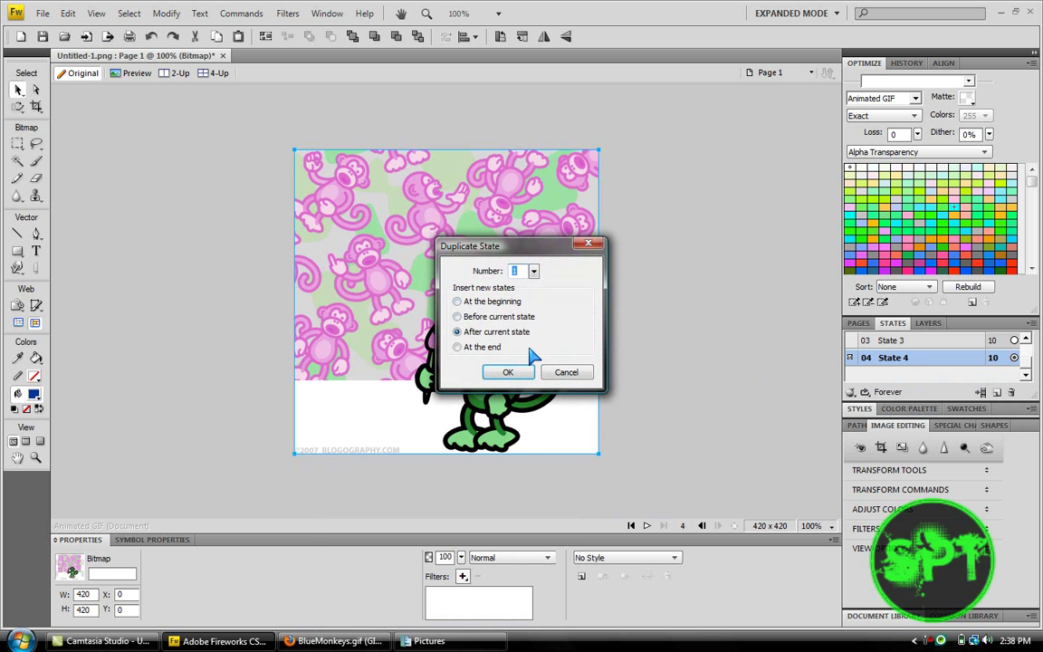
left_click(511, 374)
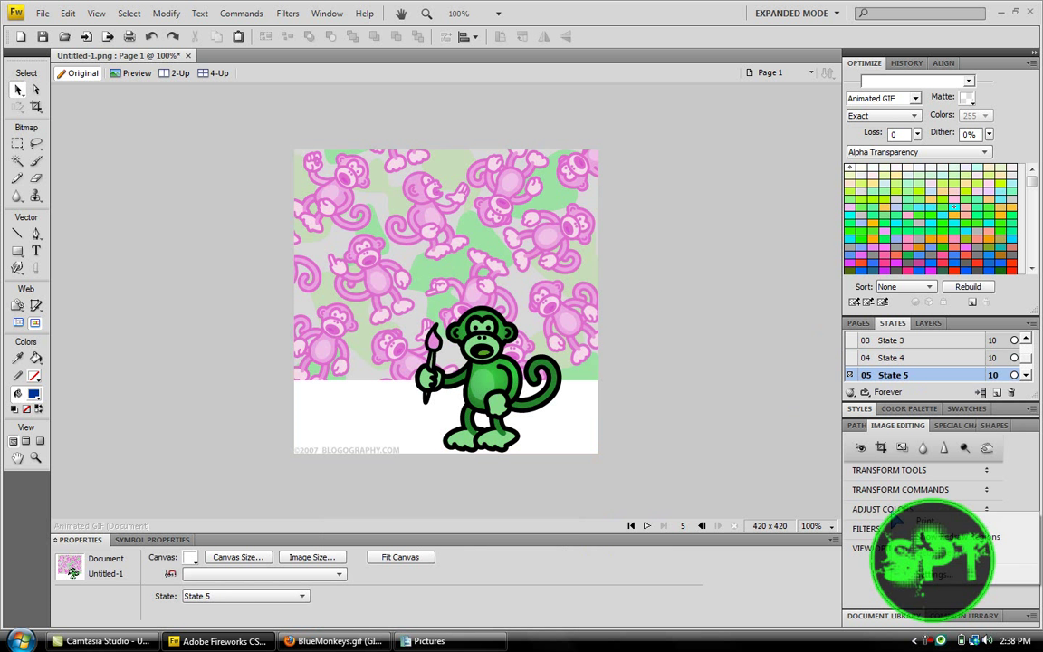
left_click(887, 512)
key("ctrl+a")
key("m")
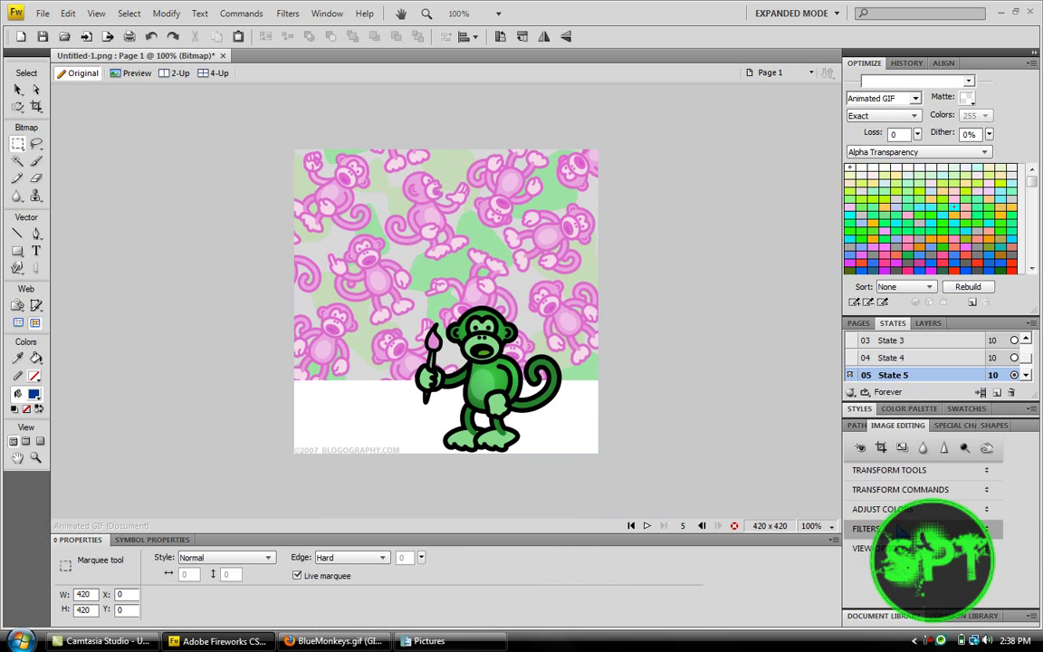
left_click(892, 509)
left_click(820, 490)
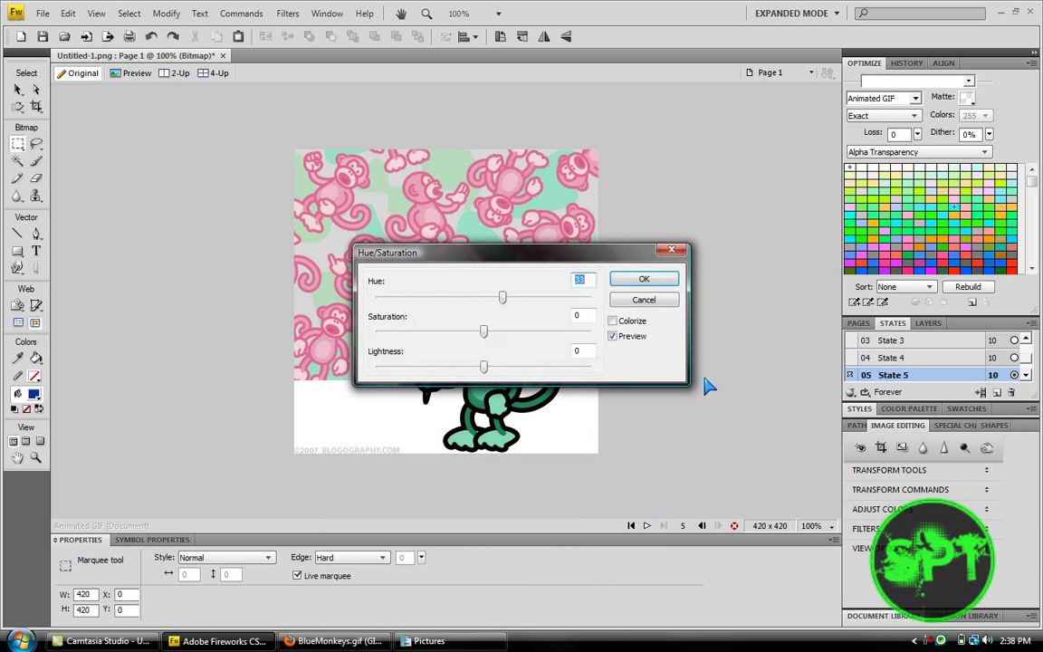
Apply the hue shift to State 5, then confirm State 1 keeps its 10/100-second delay
left_click(623, 282)
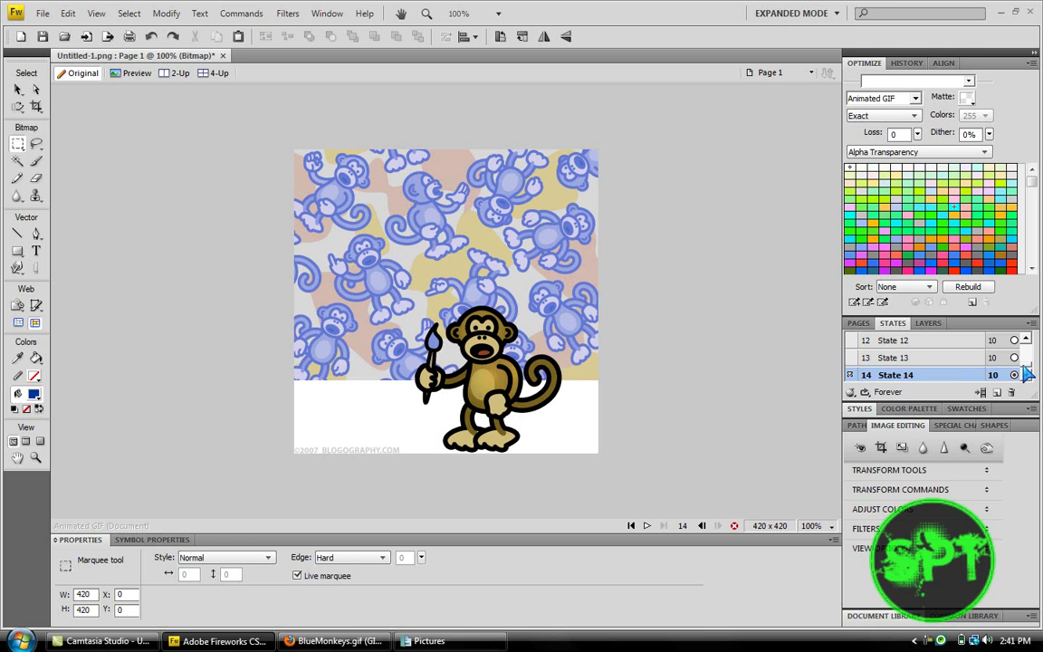
left_click_drag(1028, 374, 1024, 345)
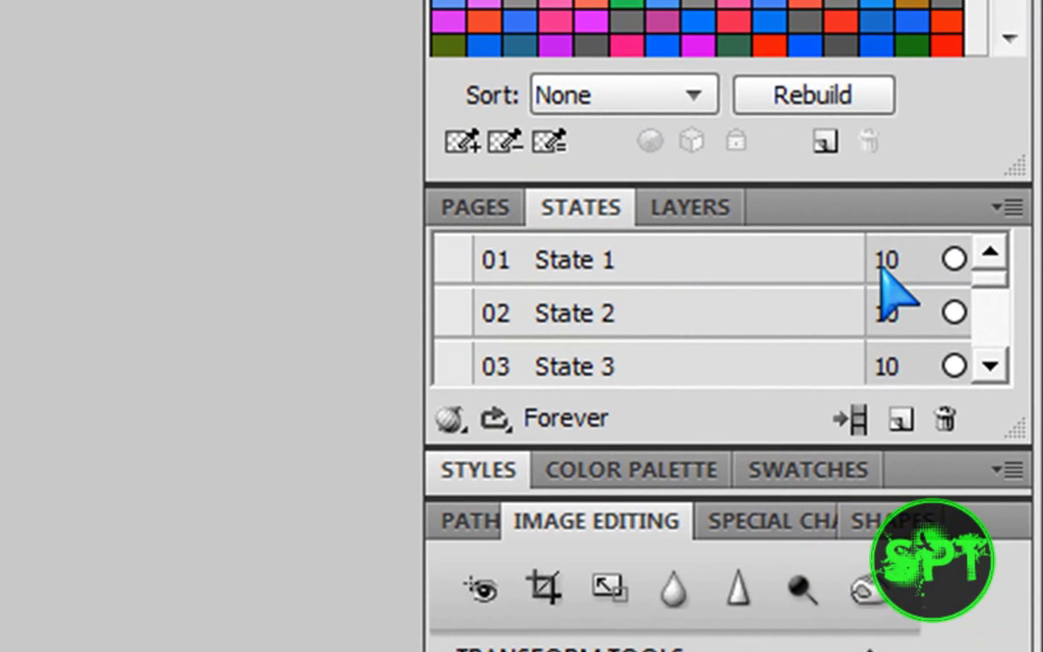
left_click(886, 262)
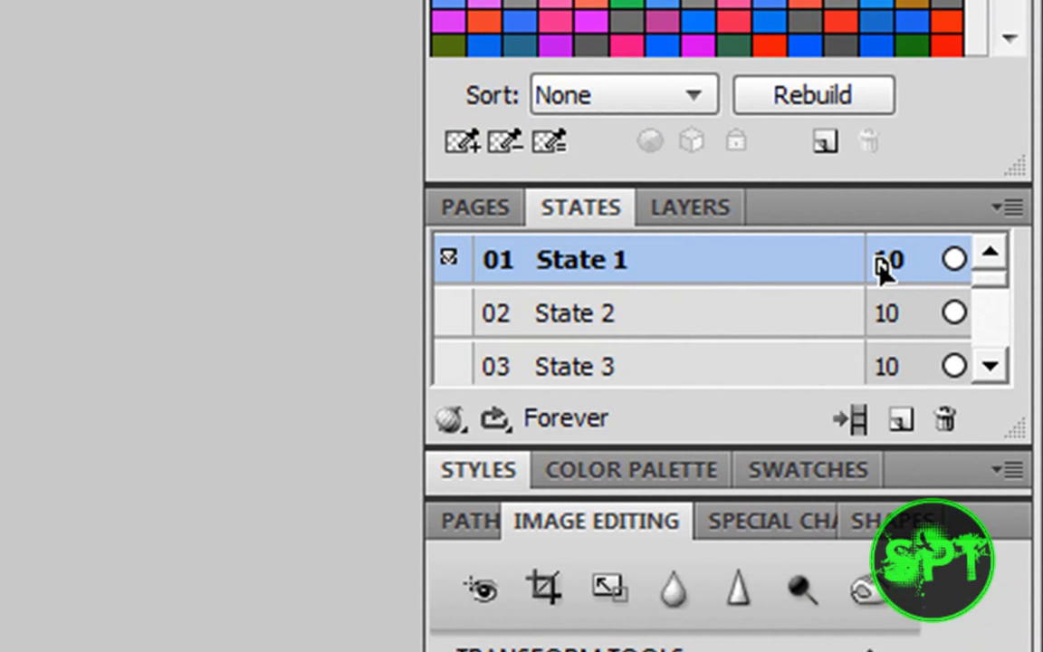
double_click(883, 265)
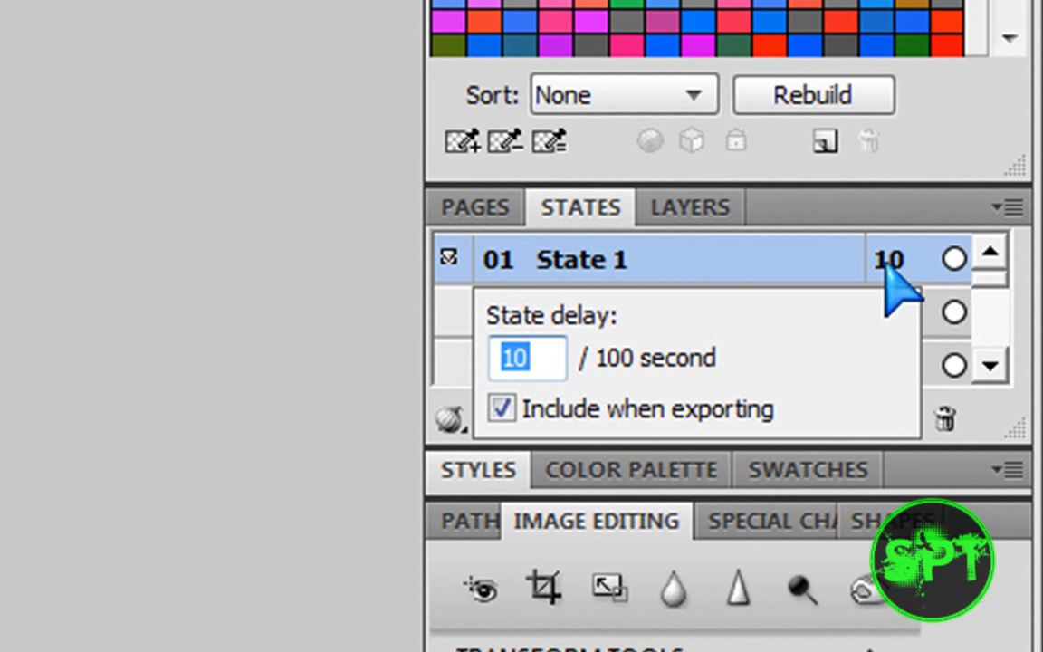
left_click(887, 274)
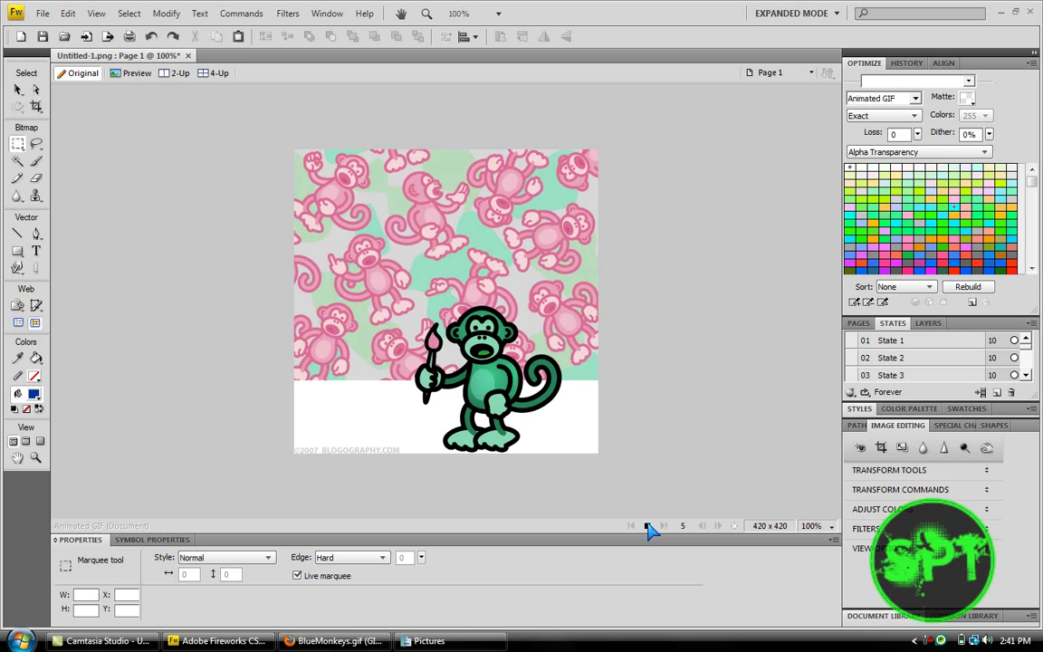
Stop playback on State 1 and start the Export Wizard with the states exported as an Animated GIF
left_click(648, 525)
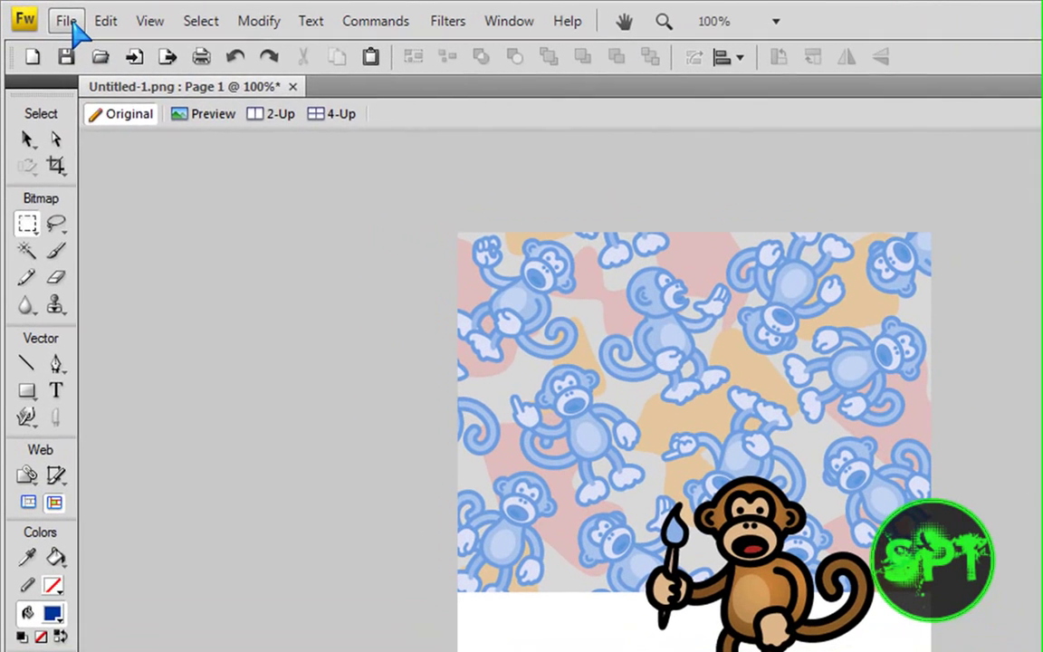
left_click(42, 12)
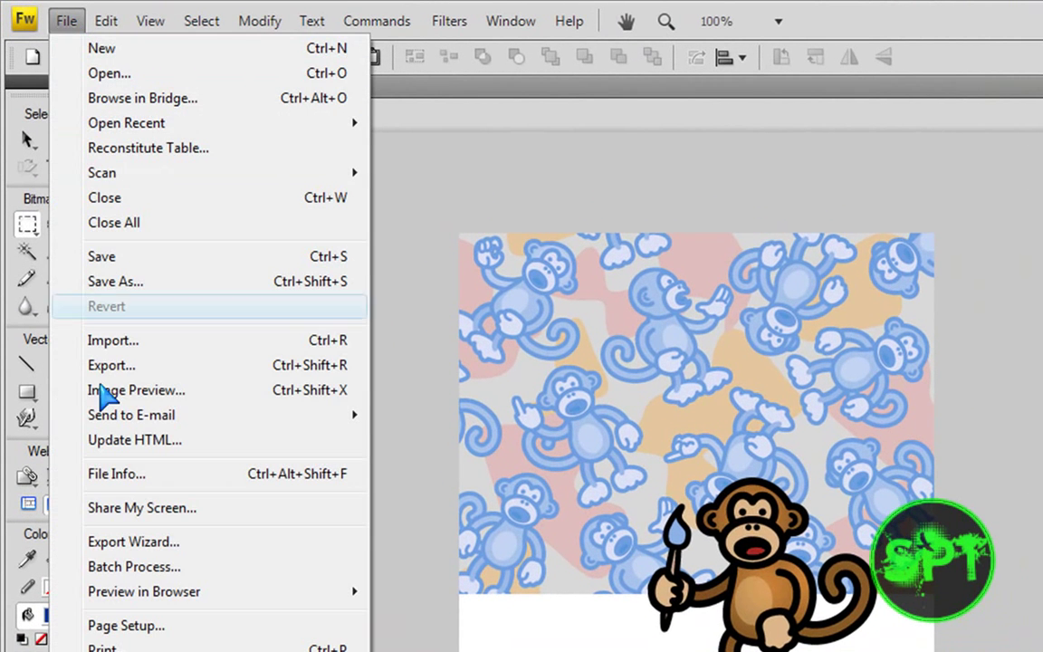
left_click(130, 543)
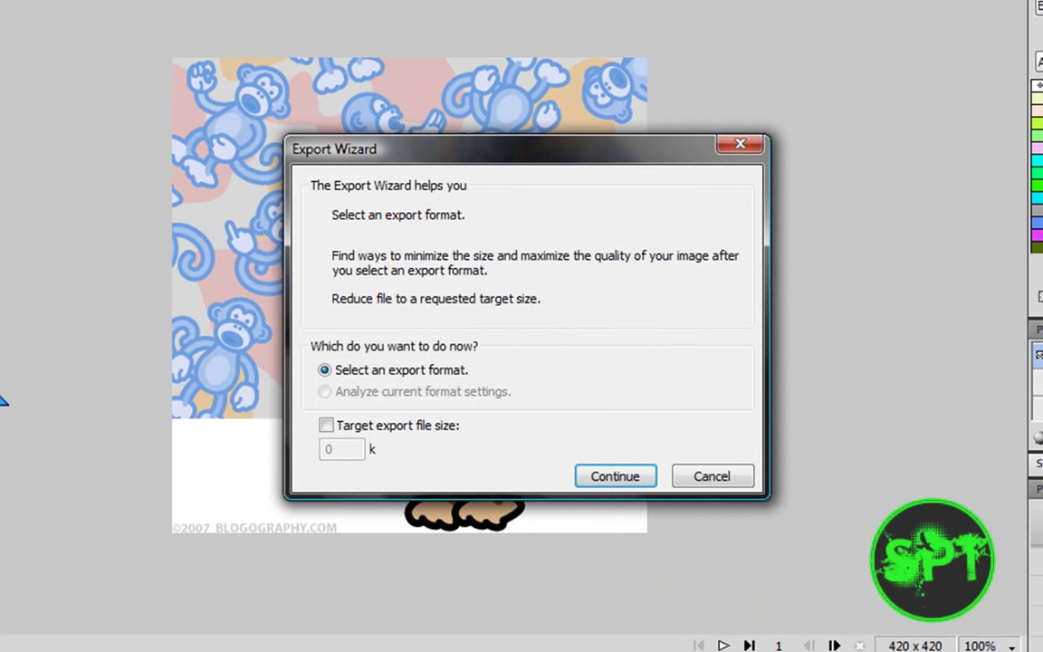
left_click(584, 476)
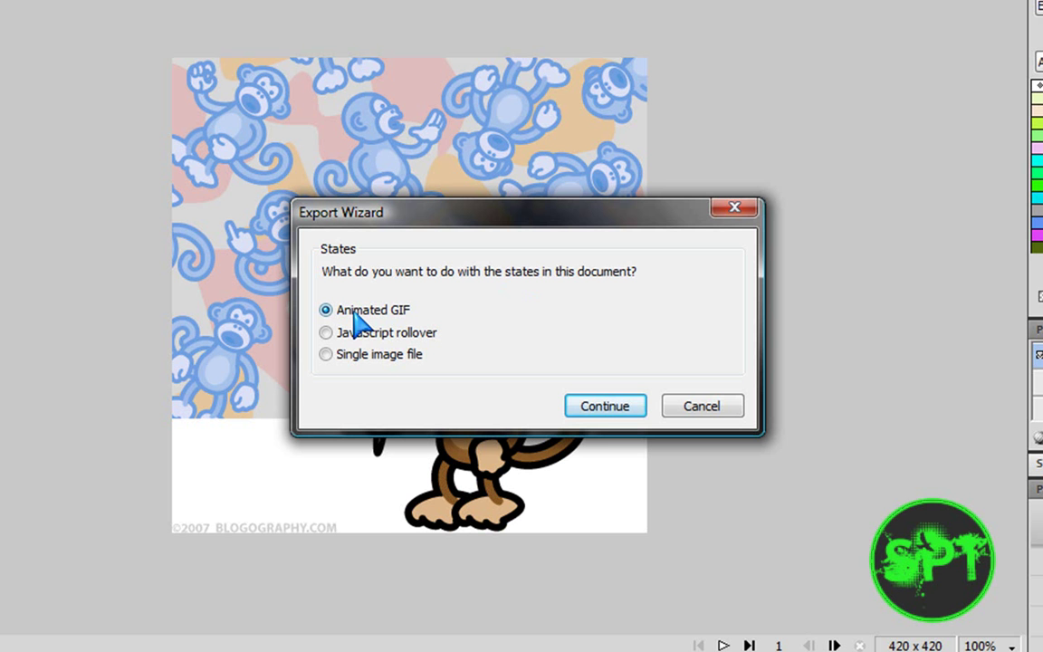
left_click(614, 408)
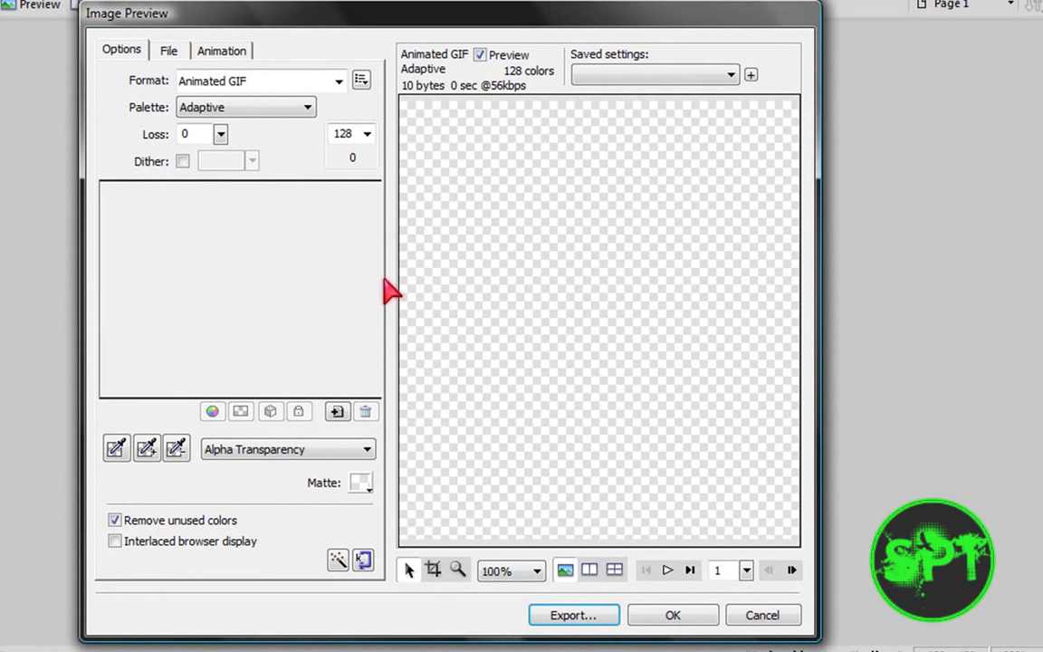
Switch the GIF to an Exact palette with No Transparency, about 402.71K
left_click(270, 103)
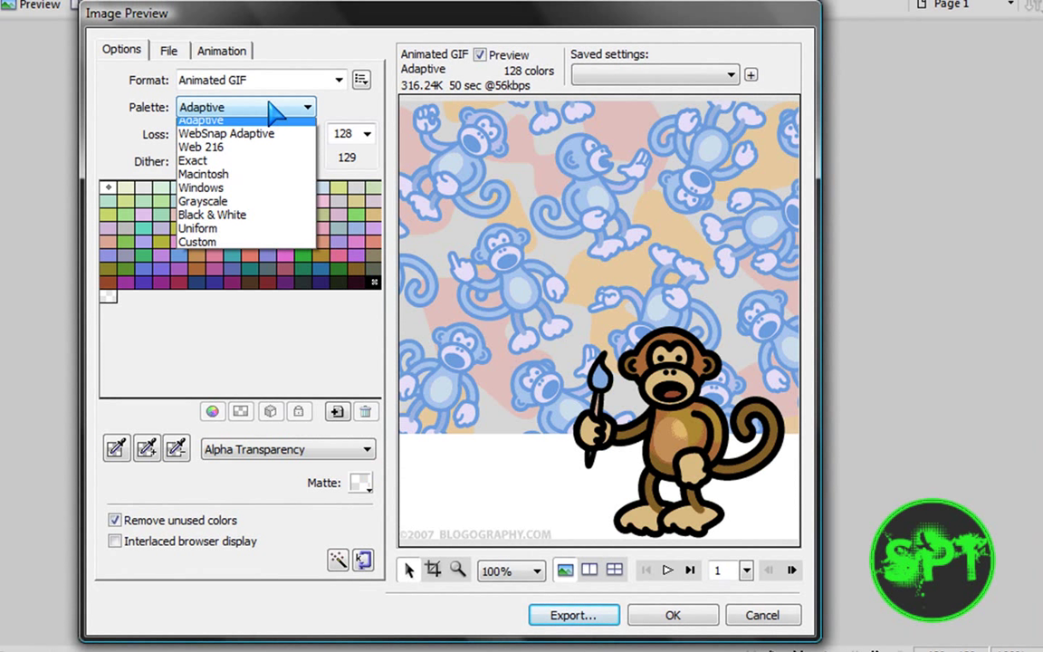
left_click(258, 106)
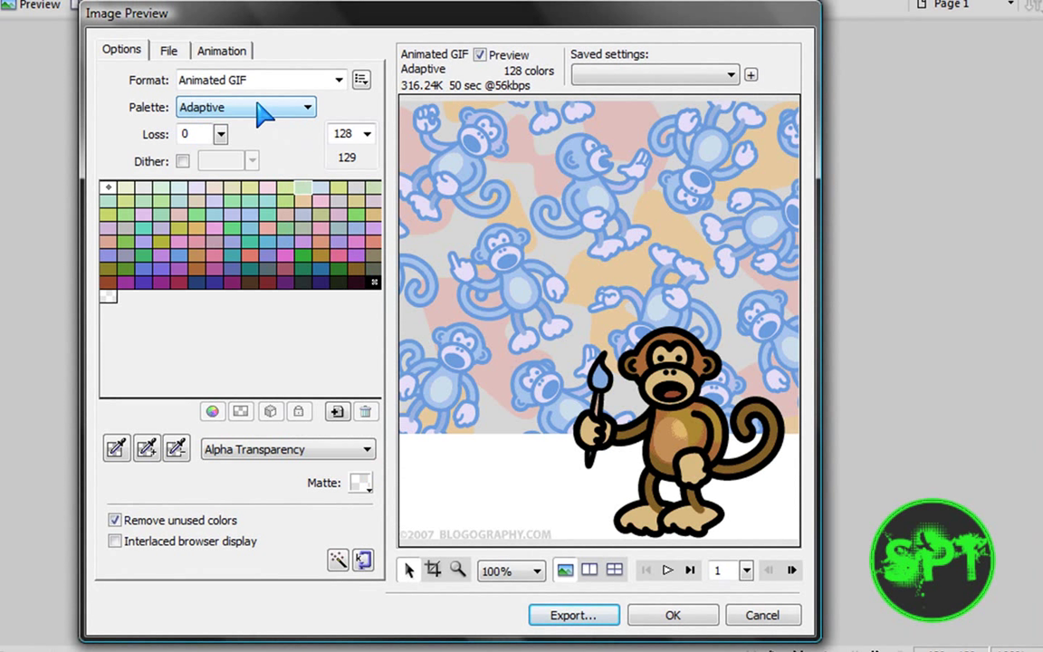
scroll(263, 110, "down", 1)
scroll(263, 109, "down", 1)
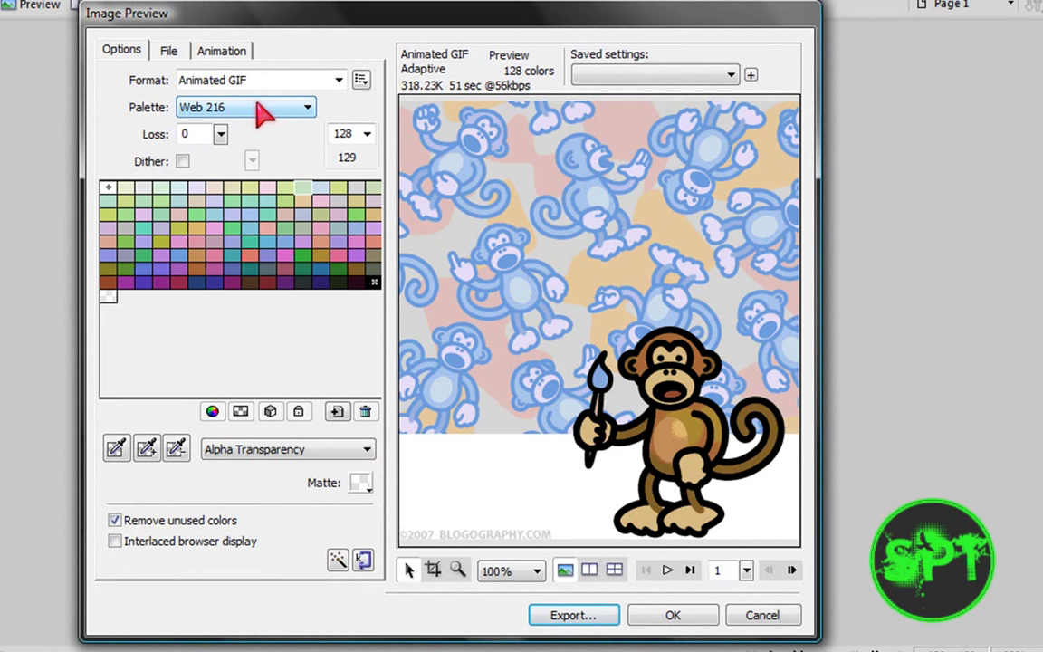
scroll(262, 110, "down", 1)
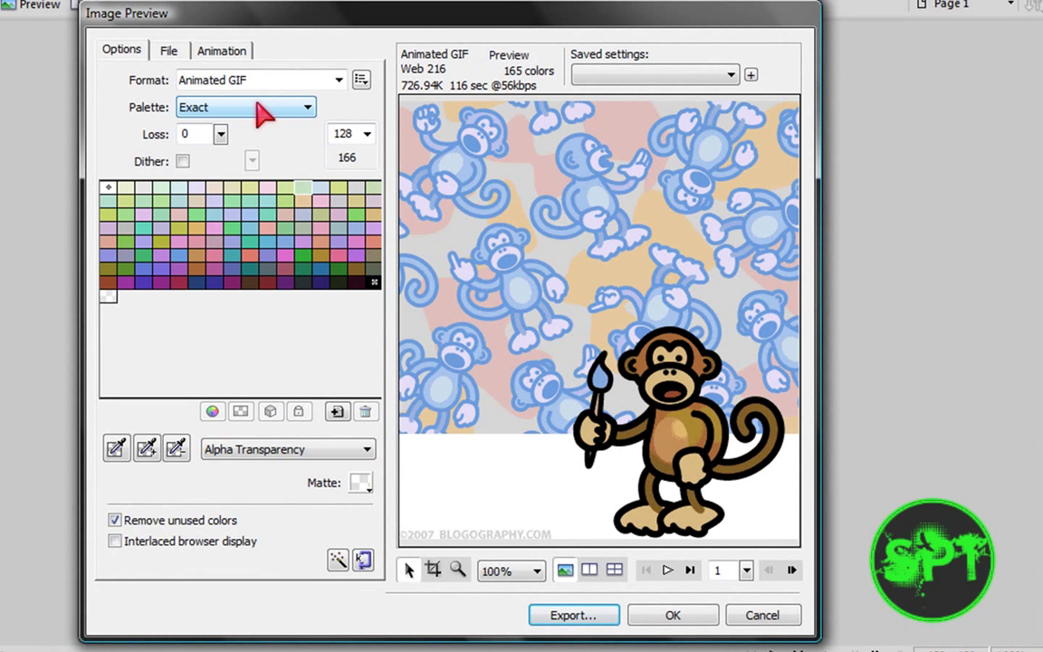
scroll(264, 133, "down", 1)
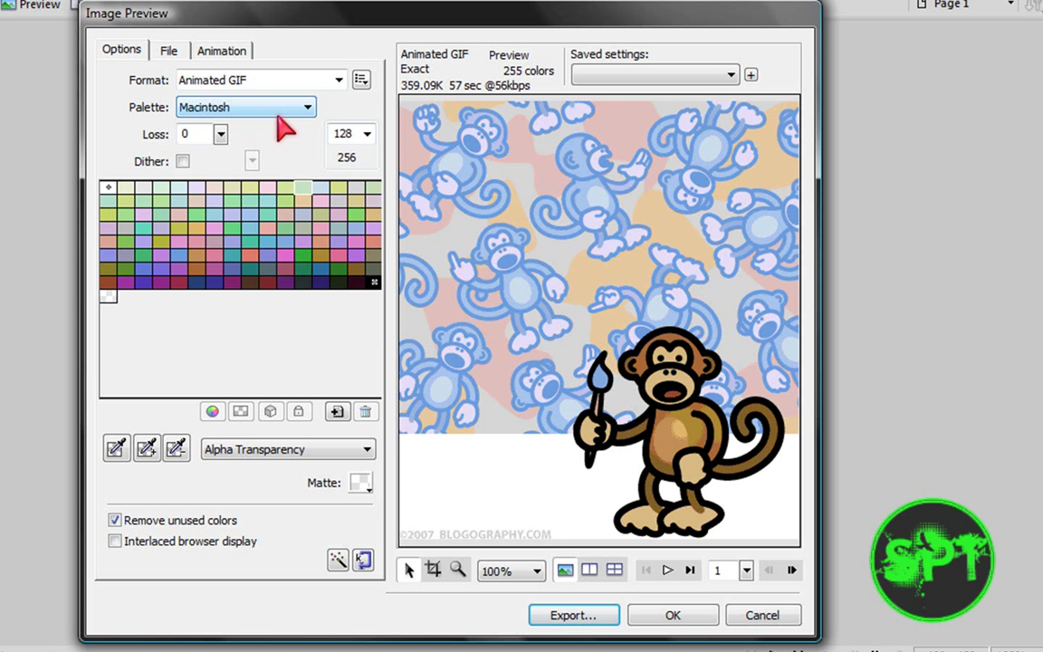
left_click(282, 110)
left_click(283, 109)
left_click(282, 109)
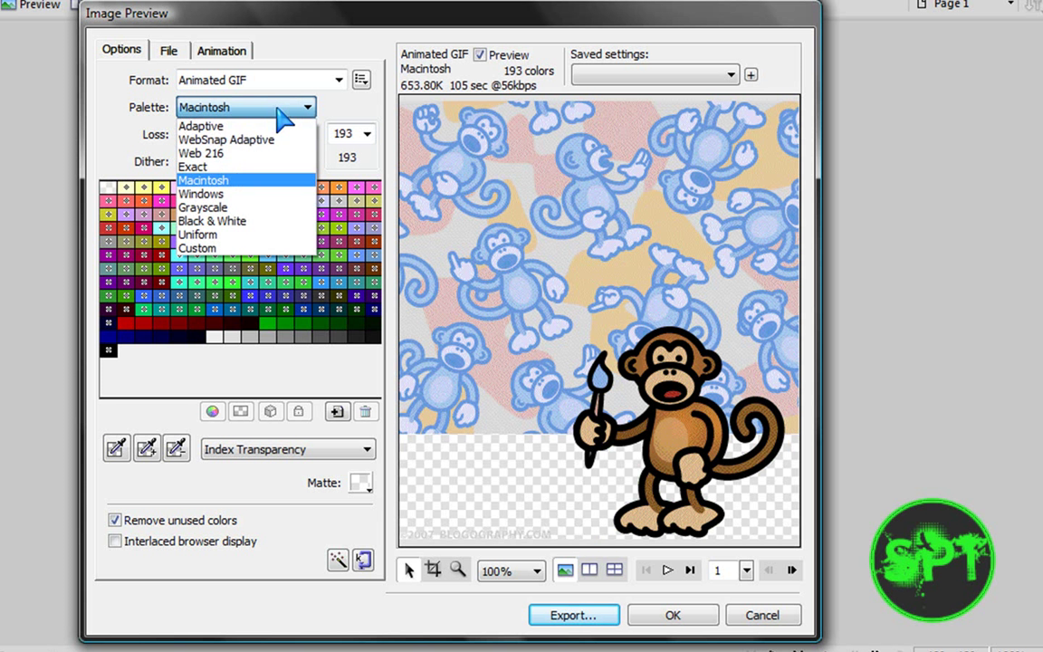
left_click(271, 168)
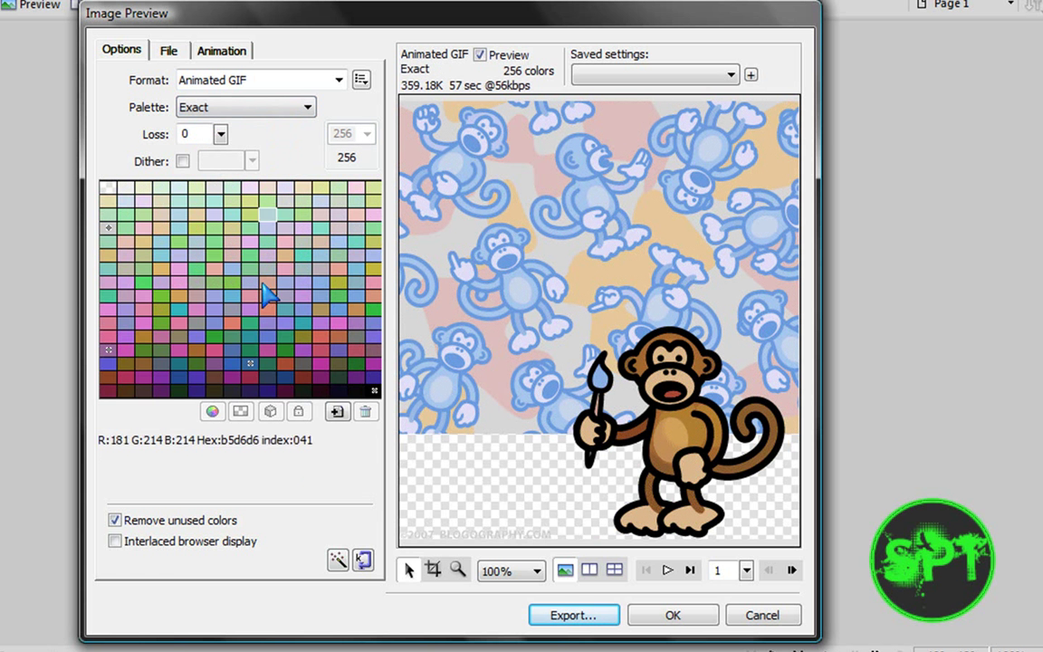
left_click(267, 452)
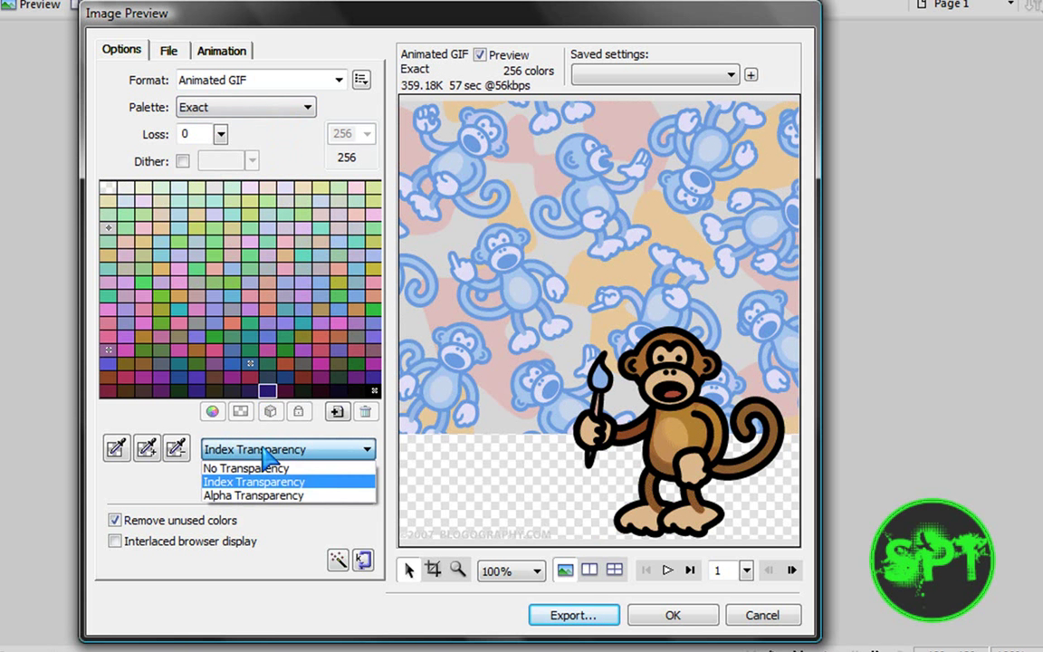
left_click(264, 465)
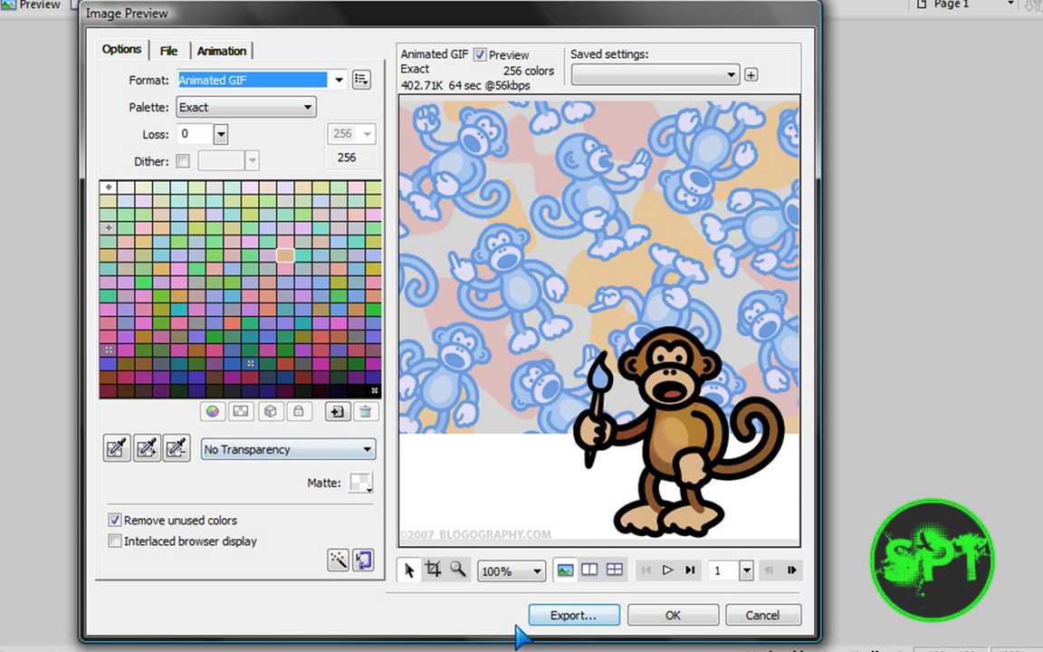
Export the GIF as 'animated monkey' and quit Fireworks without saving the working file
left_click(573, 618)
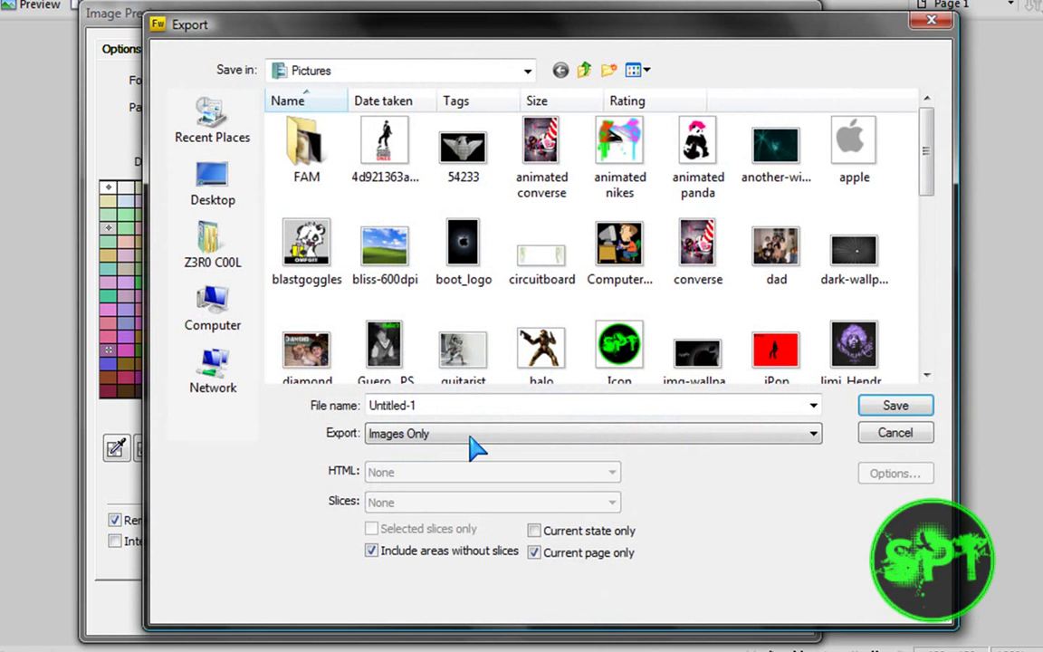
double_click(425, 406)
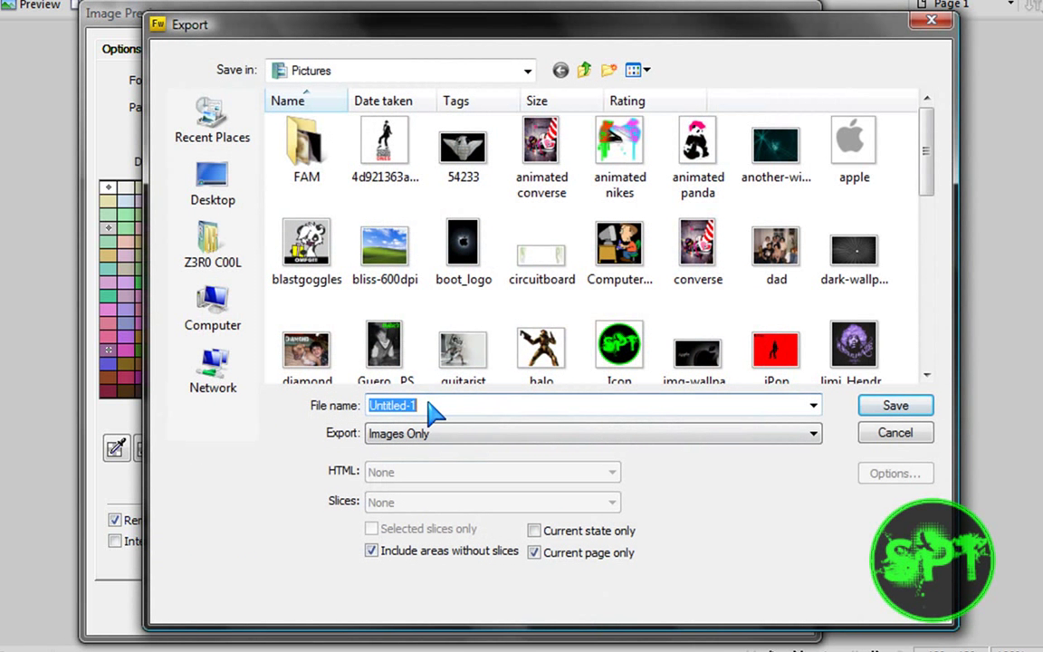
type("animated")
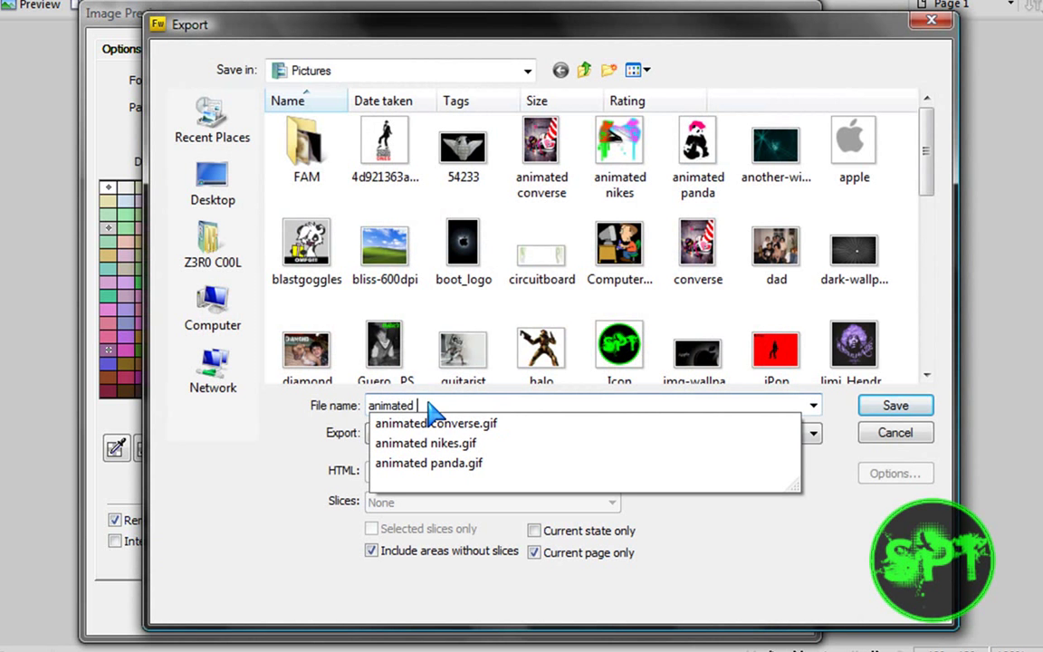
type(" monkey")
key("Return")
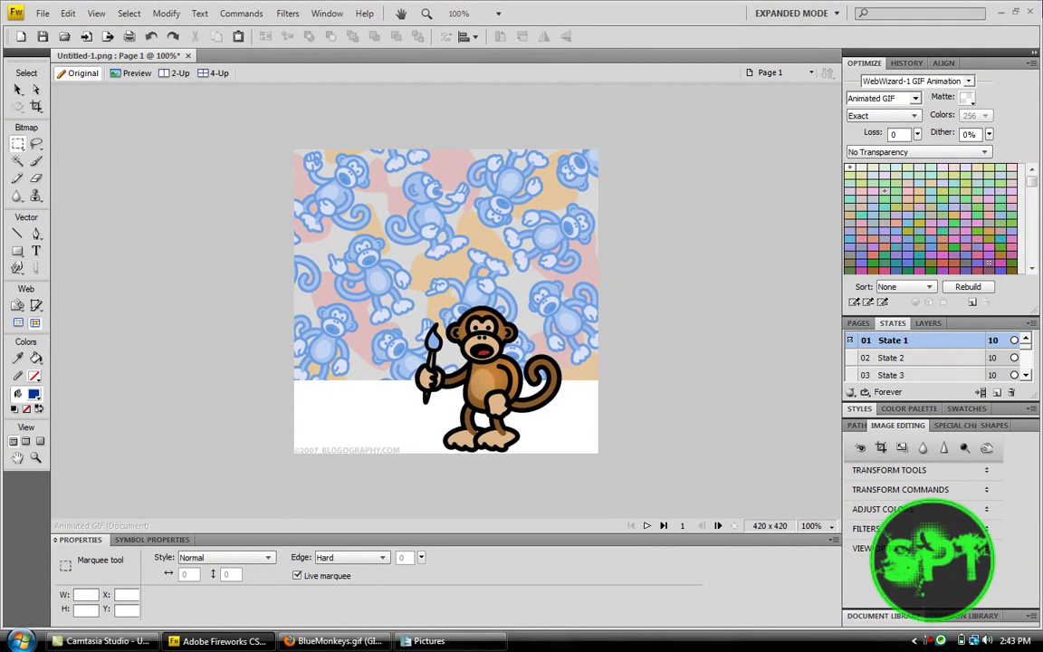
left_click(1033, 14)
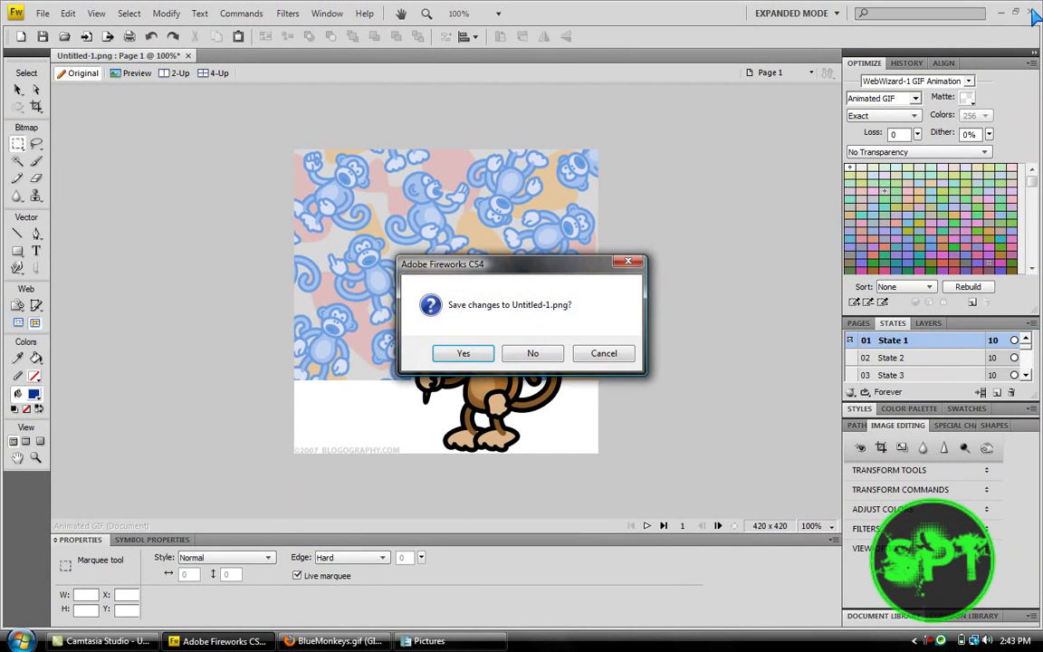
key("n")
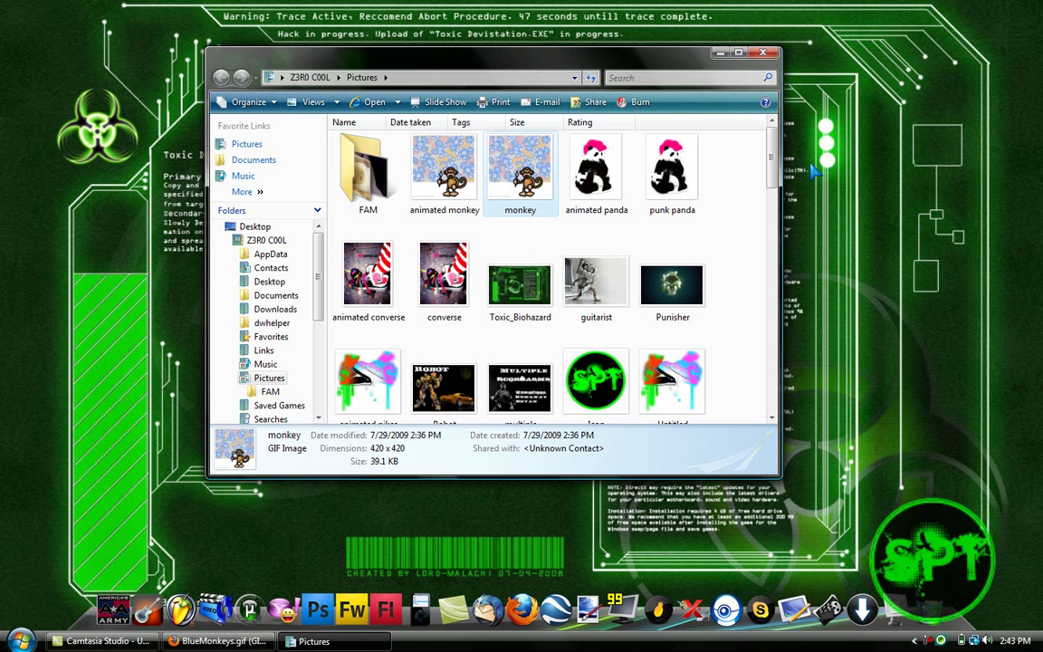
Check the 'animated monkey' GIF's details (420 × 420, 393 KB) and open it
left_click(465, 199)
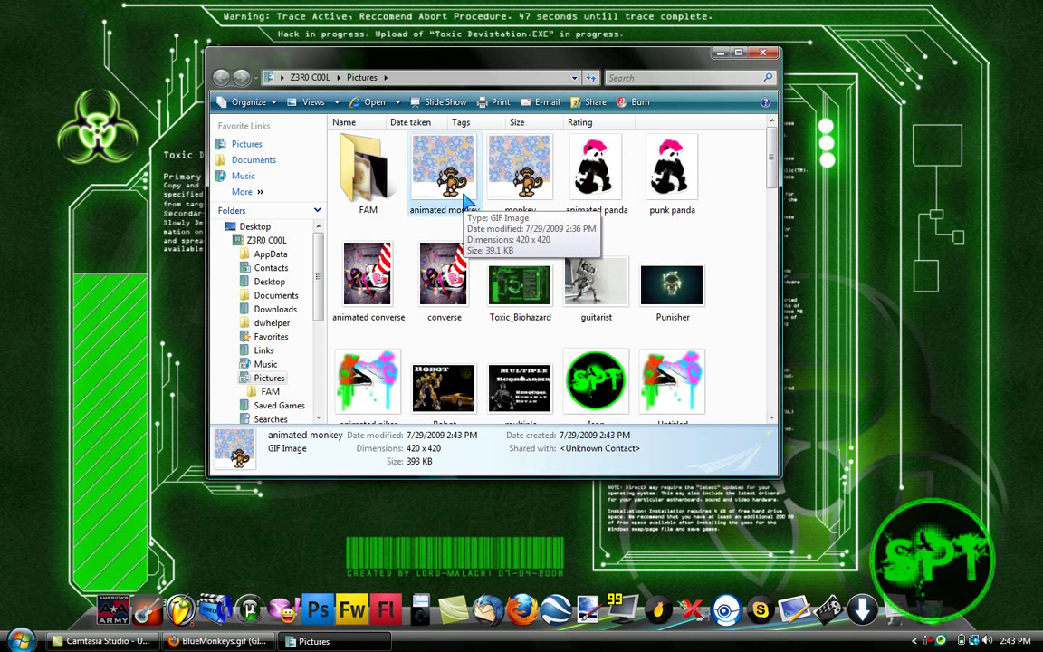
double_click(465, 197)
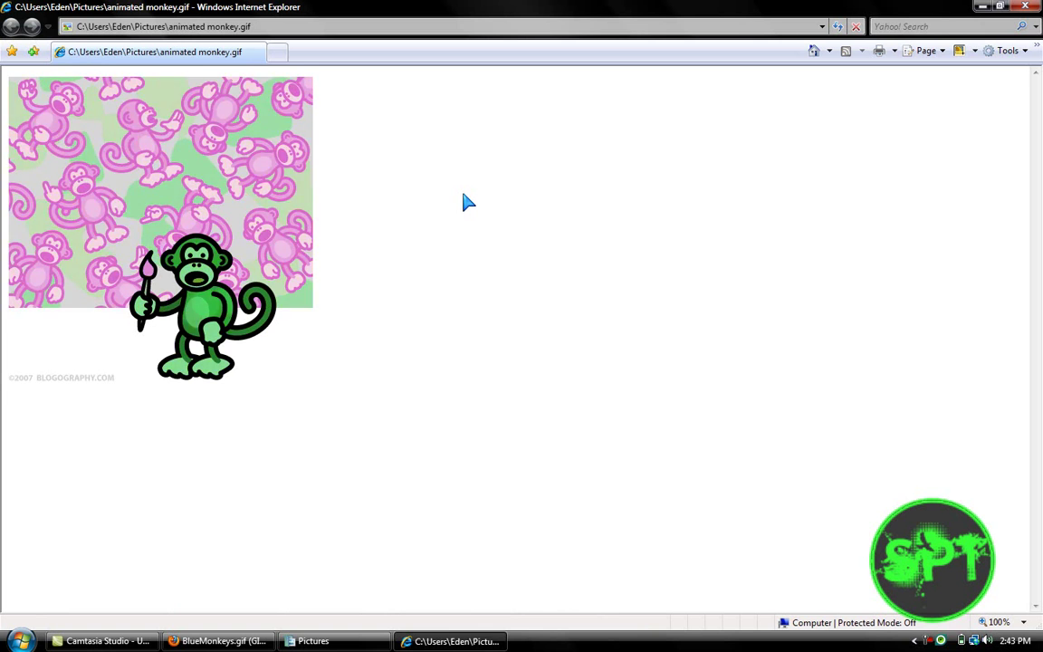
Close Internet Explorer after watching the animated monkey GIF cycle its colours
left_click(1025, 8)
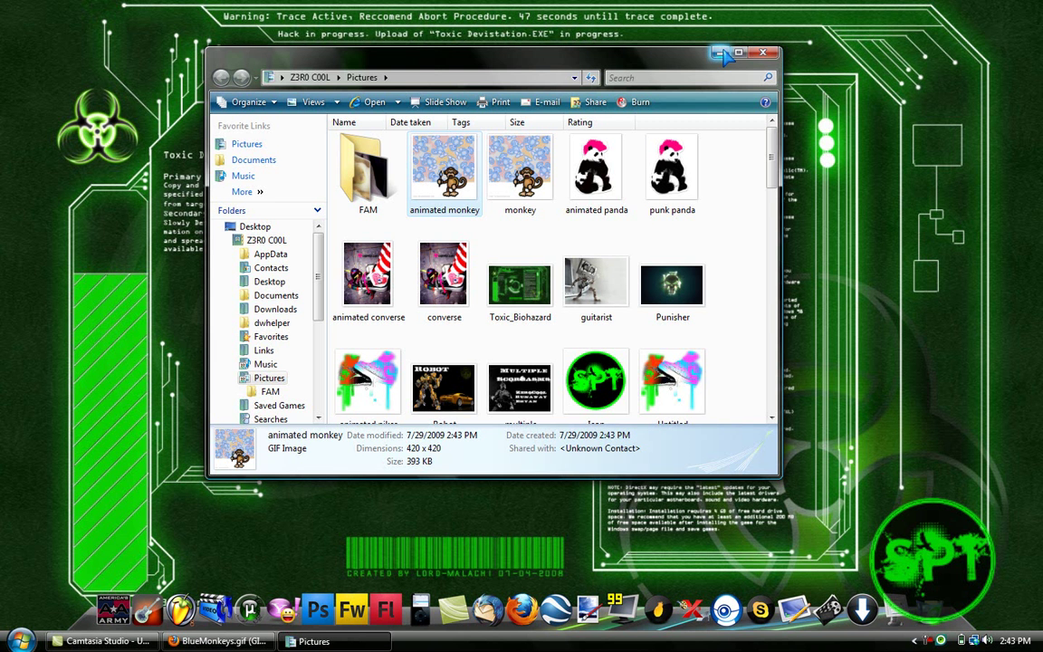
Minimize the Pictures Explorer window to reveal the desktop
left_click(719, 54)
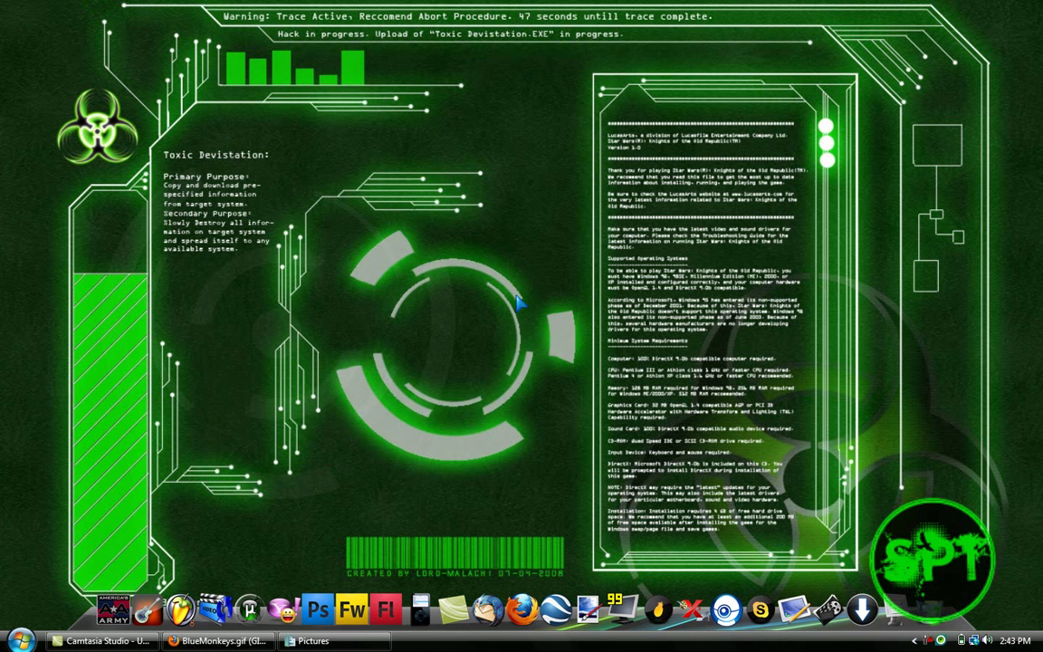